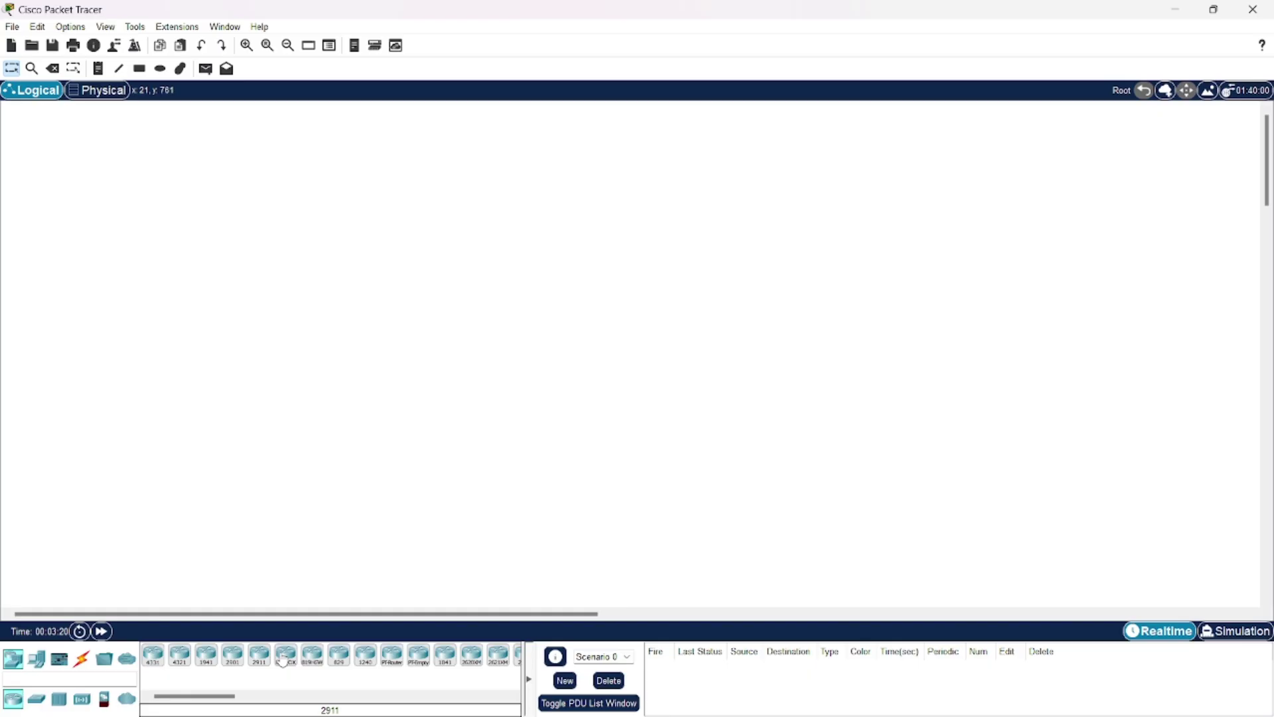
Place two 1841 routers, Router0 and Router1, side by side on the canvas
{"action": "left_click", "coordinate": [443, 654]}
{"action": "left_click", "coordinate": [438, 228]}
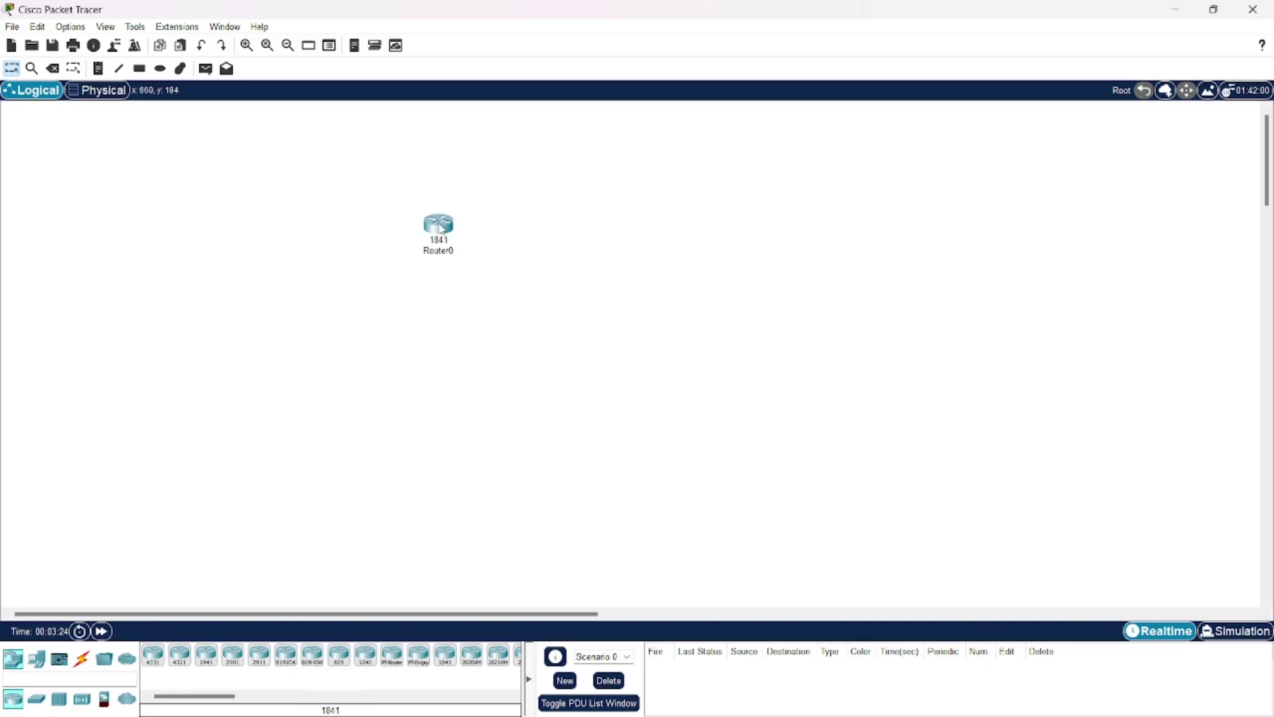
{"action": "left_click", "coordinate": [444, 656]}
{"action": "left_click", "coordinate": [793, 242]}
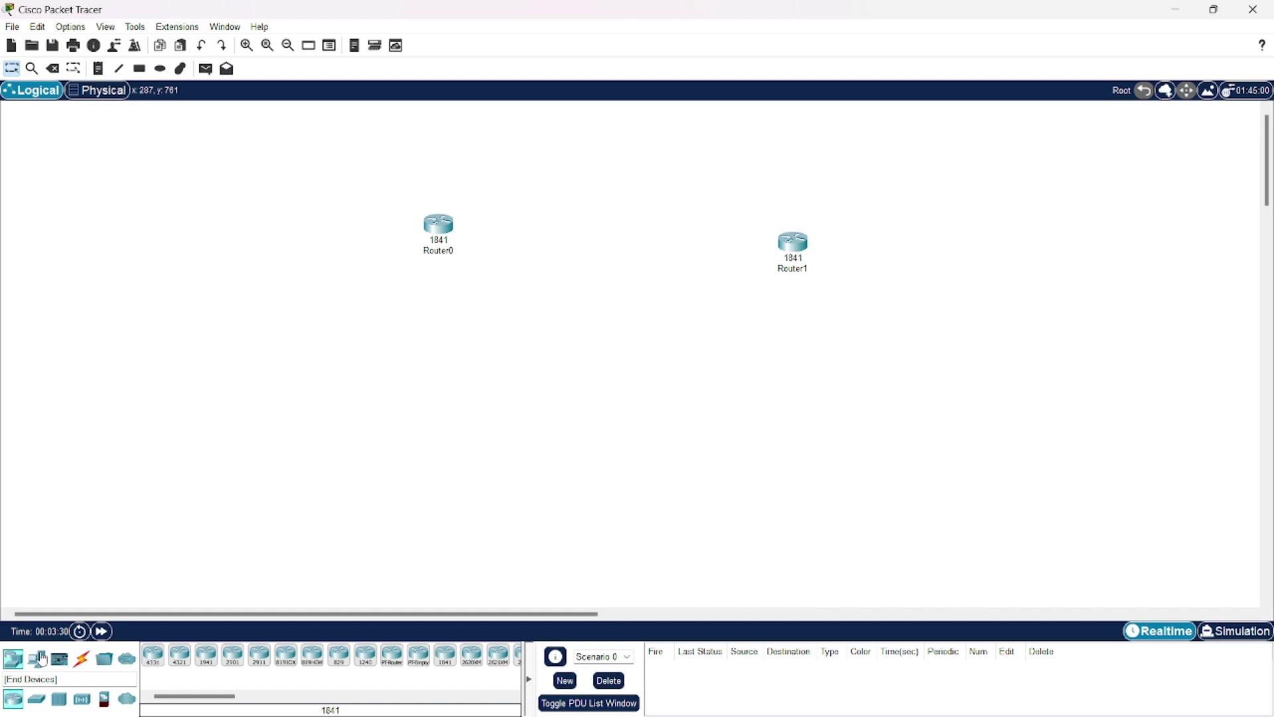
Place two generic PCs, PC0 below Router0 and PC1 below Router1
{"action": "left_click", "coordinate": [33, 662]}
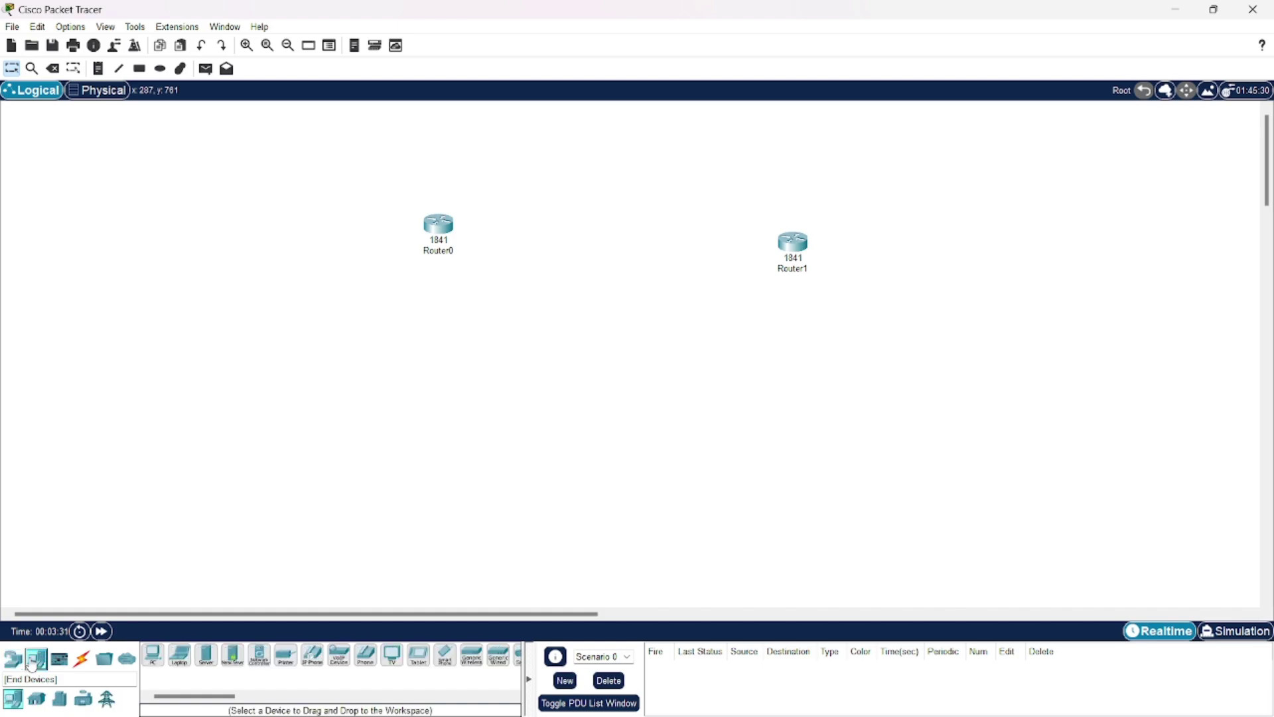
{"action": "left_click", "coordinate": [158, 654]}
{"action": "left_click", "coordinate": [396, 474]}
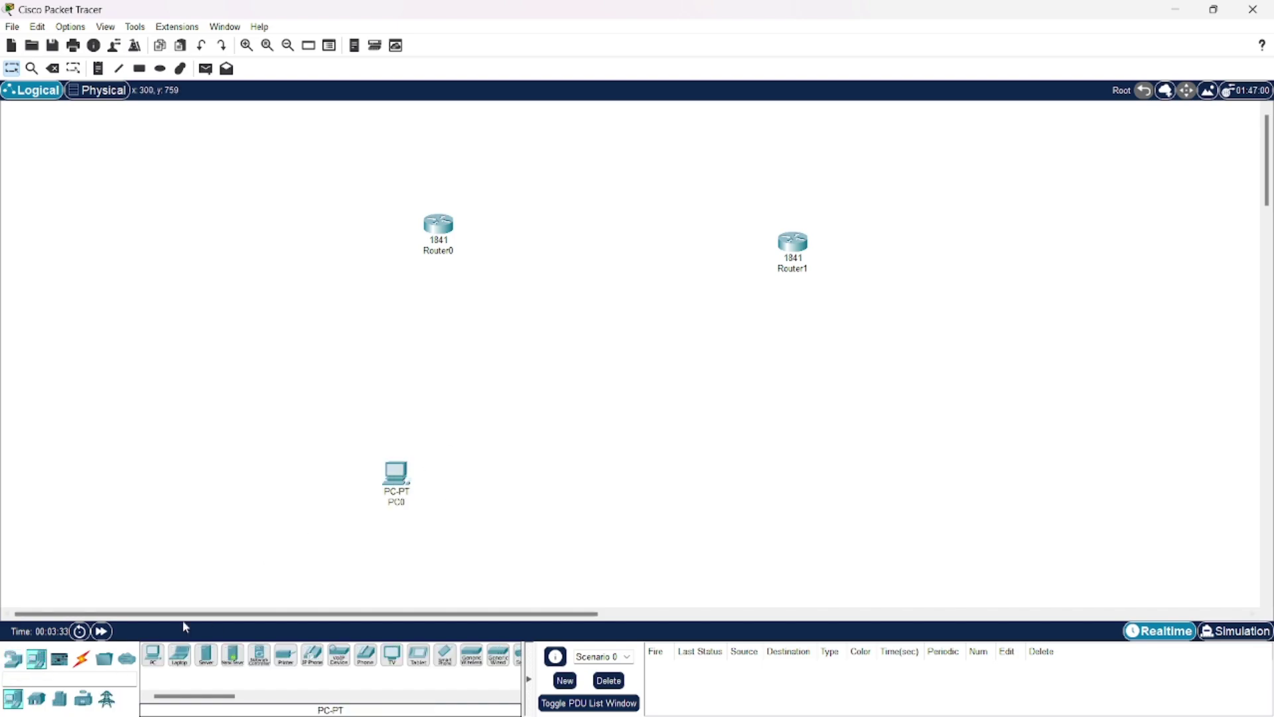
{"action": "left_click", "coordinate": [155, 657]}
{"action": "left_click", "coordinate": [789, 486]}
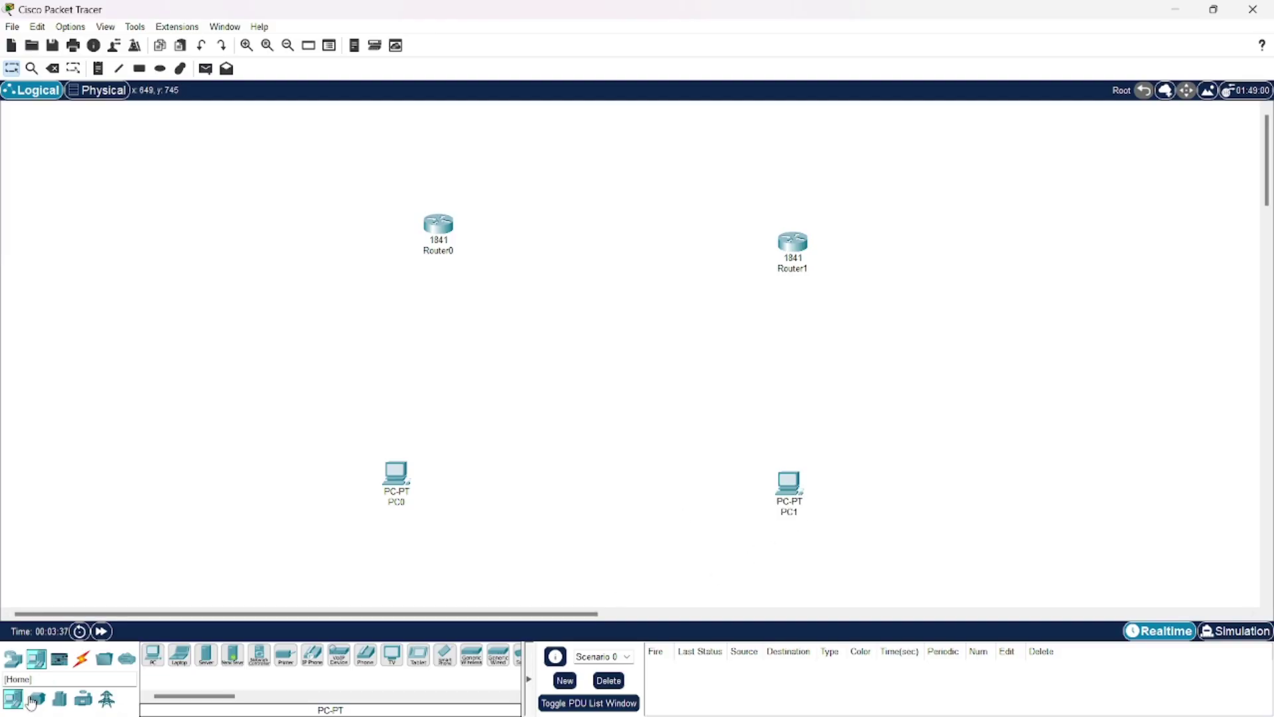
Place two 2960 switches, Switch0 and Switch1, between each router and its PC
{"action": "left_click", "coordinate": [13, 659]}
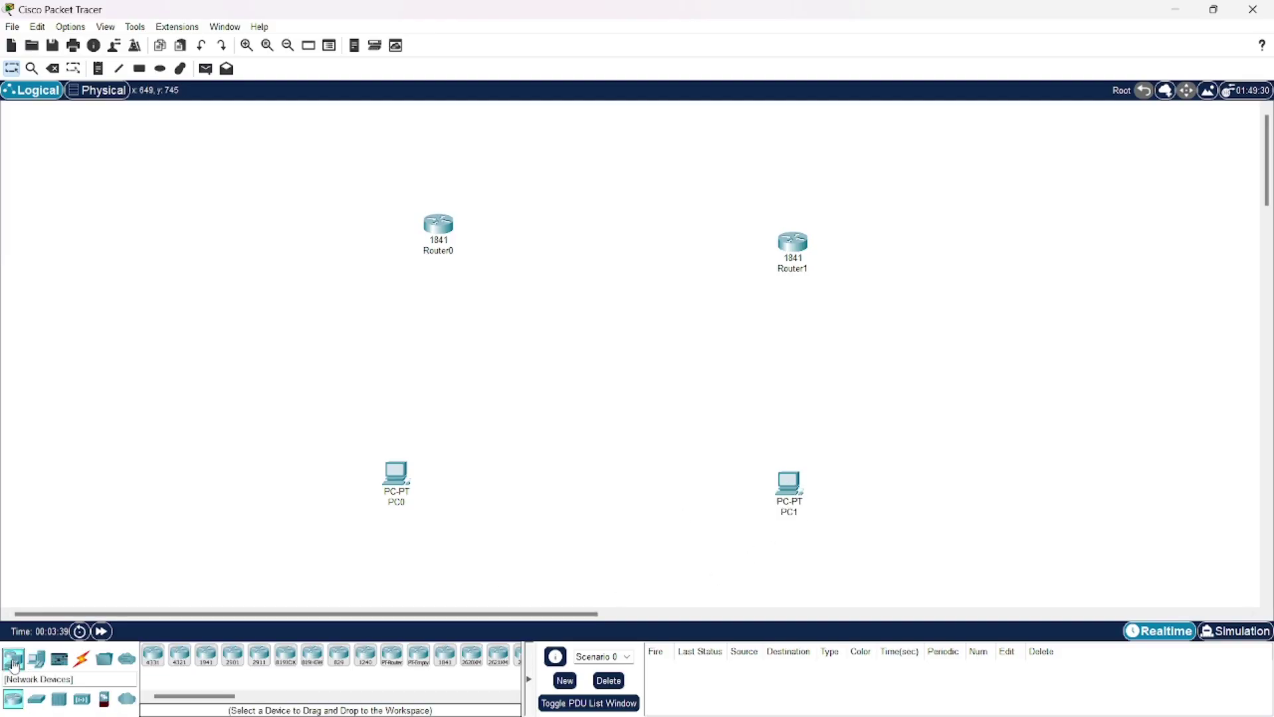
{"action": "left_click", "coordinate": [37, 700]}
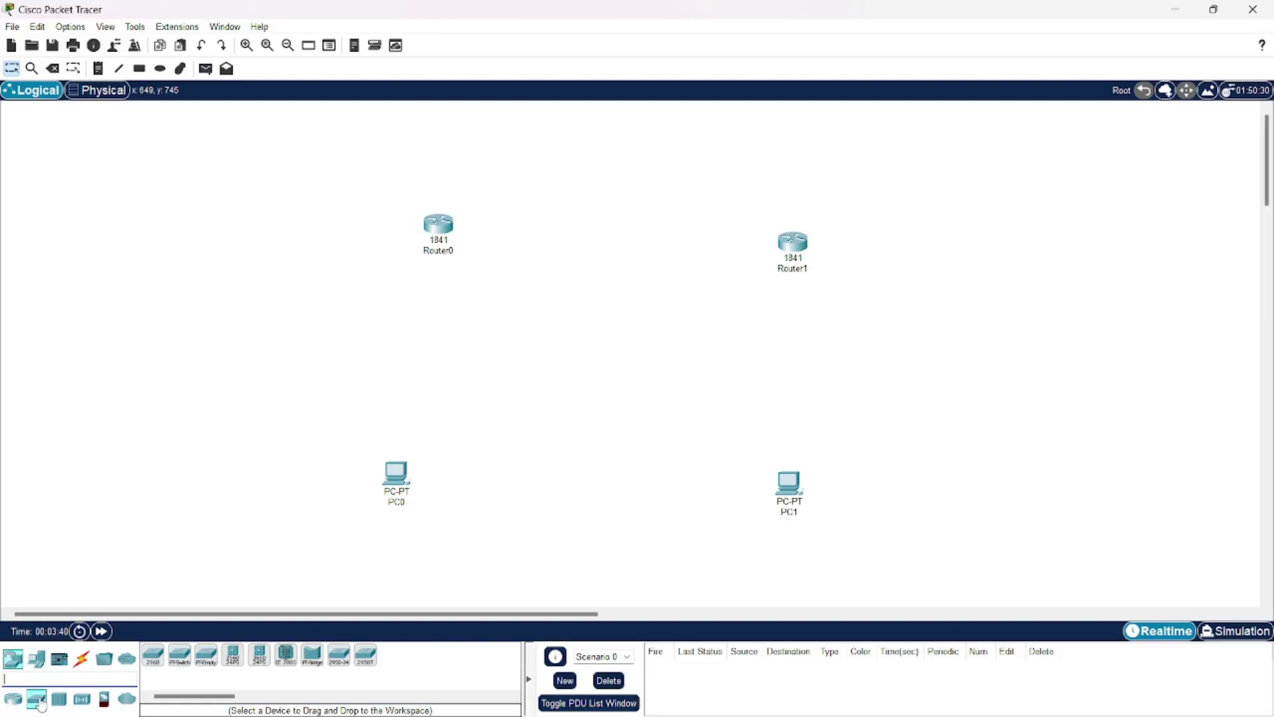
{"action": "left_click", "coordinate": [152, 656]}
{"action": "left_click", "coordinate": [420, 364]}
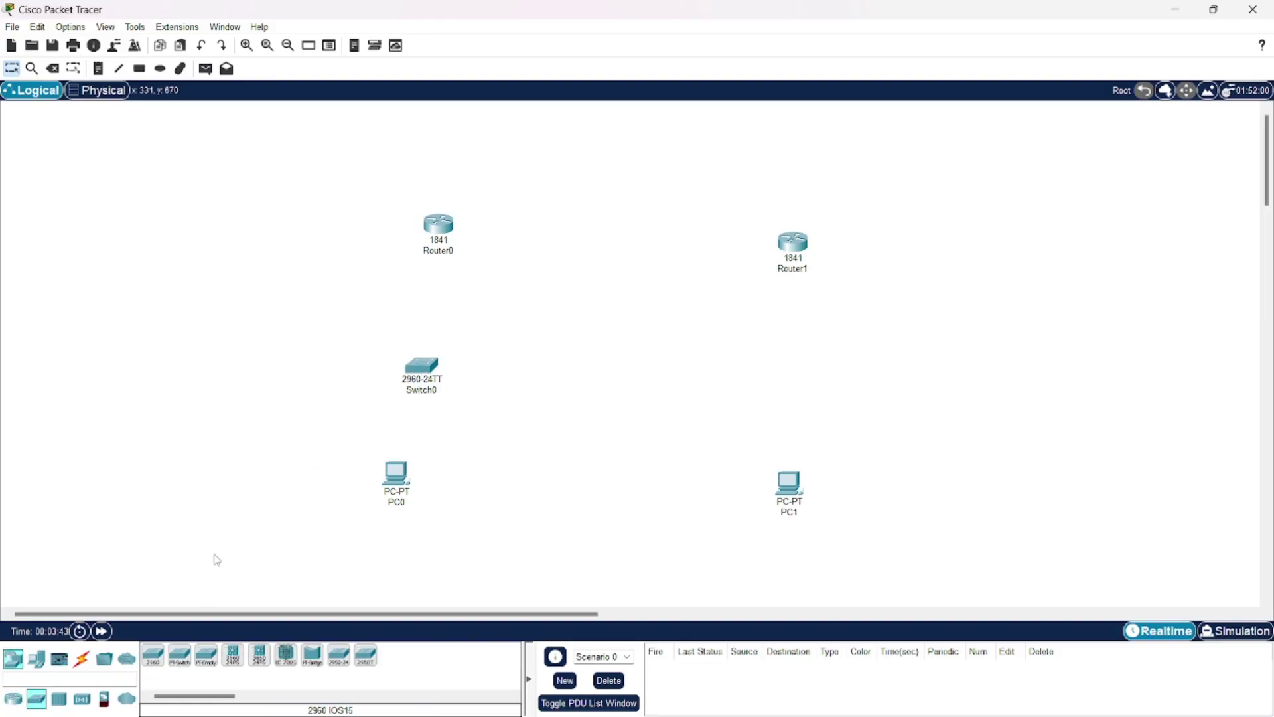
{"action": "left_click", "coordinate": [154, 660]}
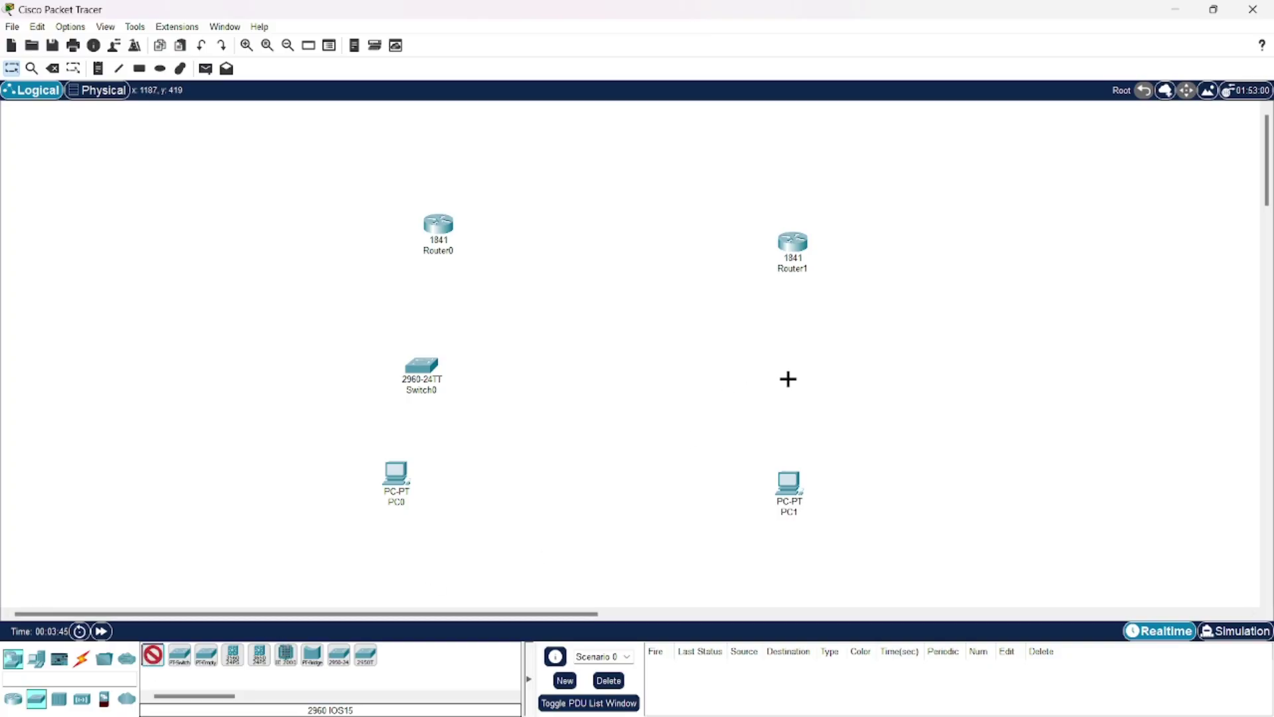
{"action": "left_click", "coordinate": [788, 379]}
Cable Router0 to Switch0 and Switch0 to PC0 using automatic connection type
{"action": "left_click", "coordinate": [81, 659]}
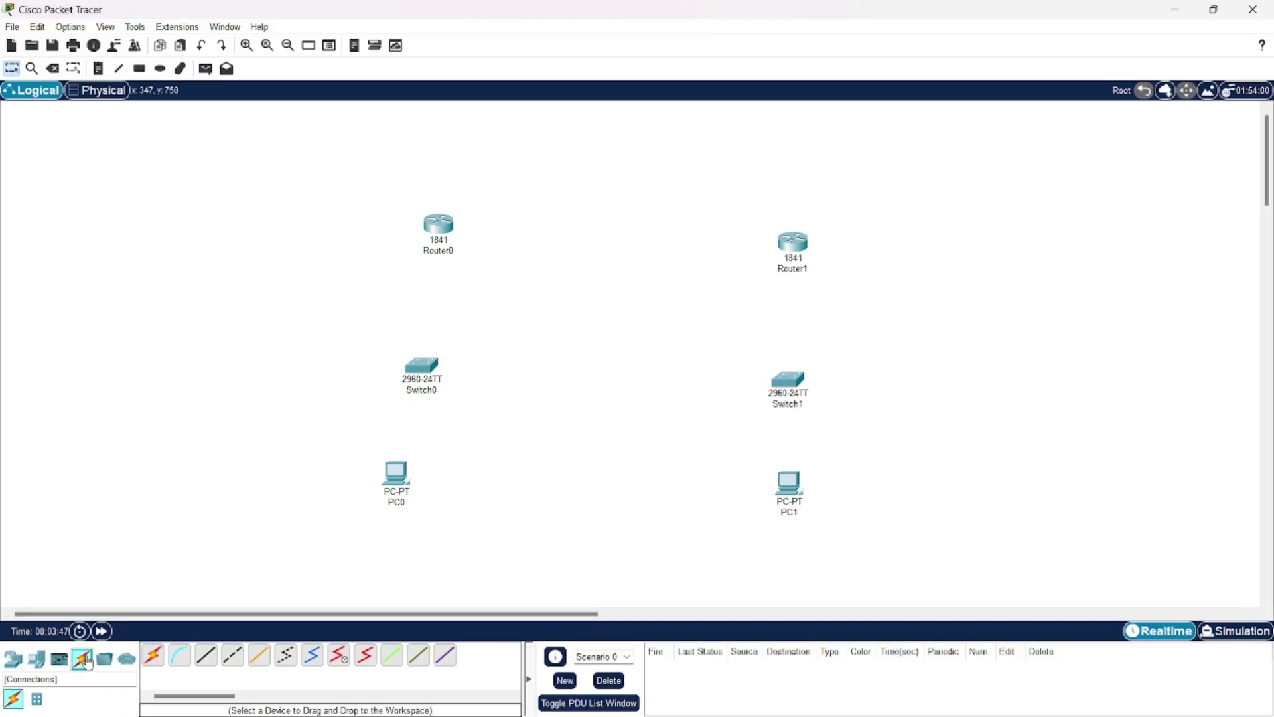
{"action": "left_click", "coordinate": [153, 655]}
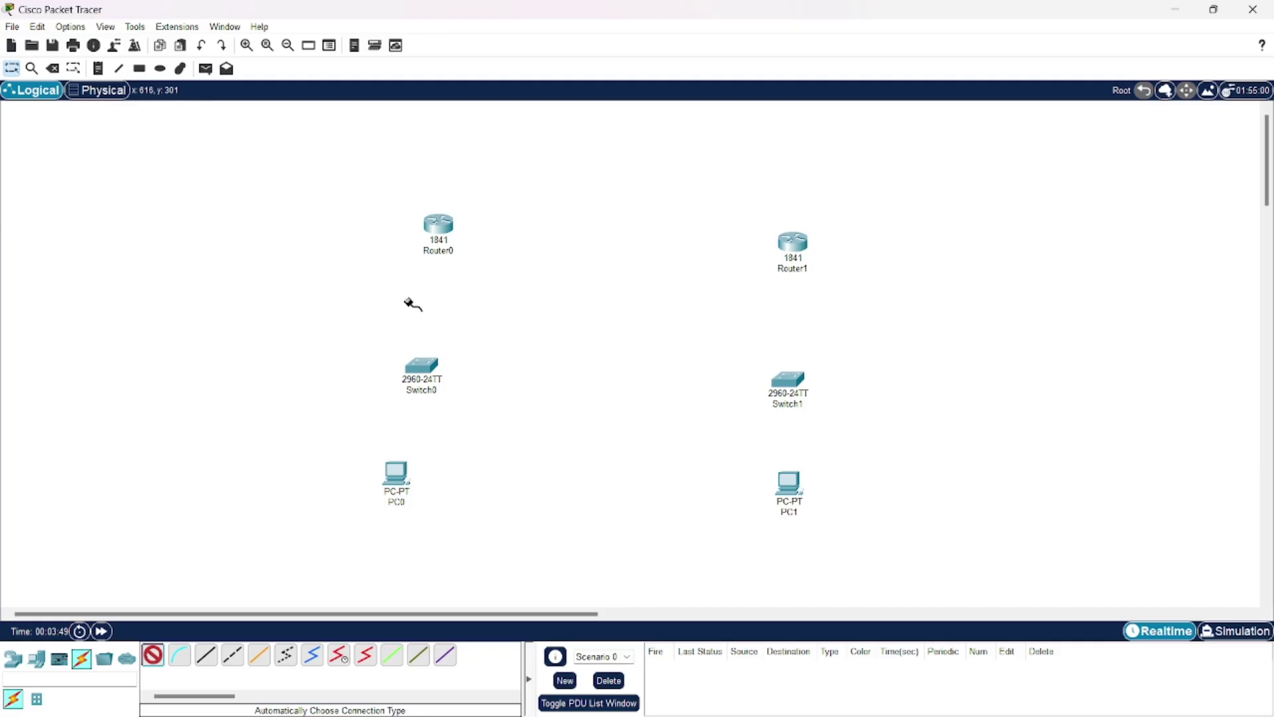
{"action": "left_click", "coordinate": [440, 223]}
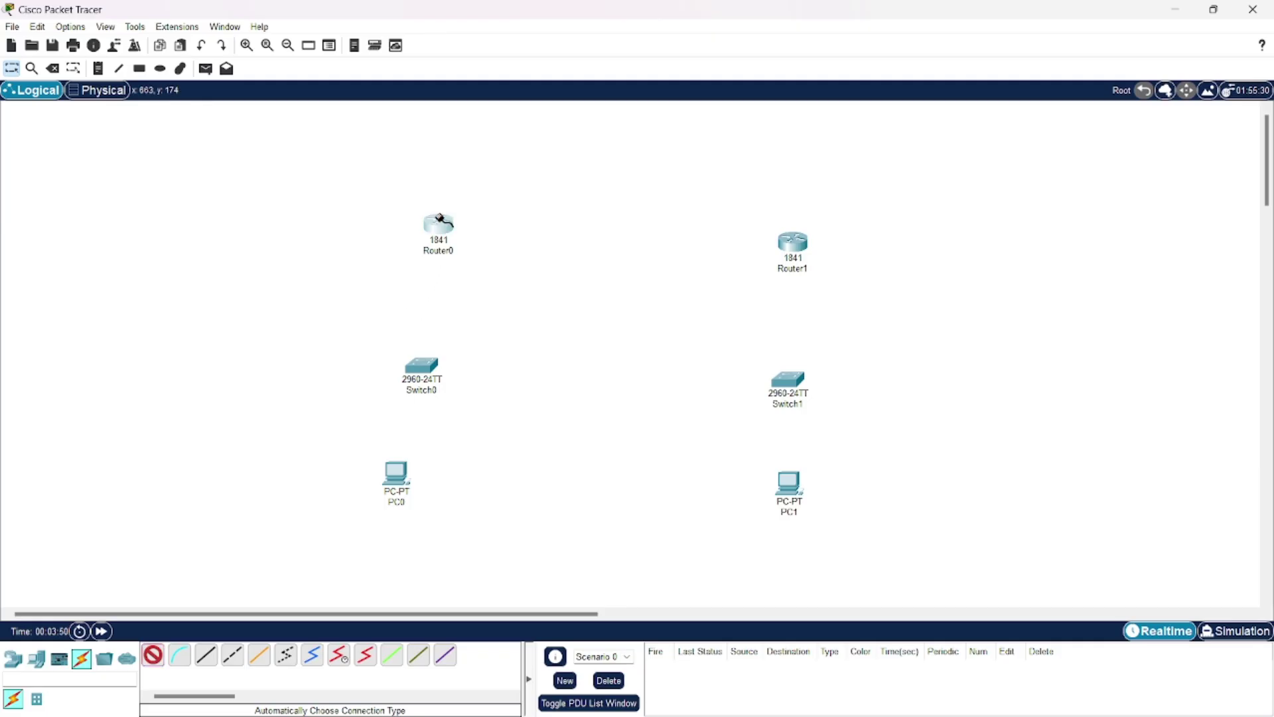
{"action": "left_click", "coordinate": [422, 365]}
{"action": "left_click", "coordinate": [153, 655]}
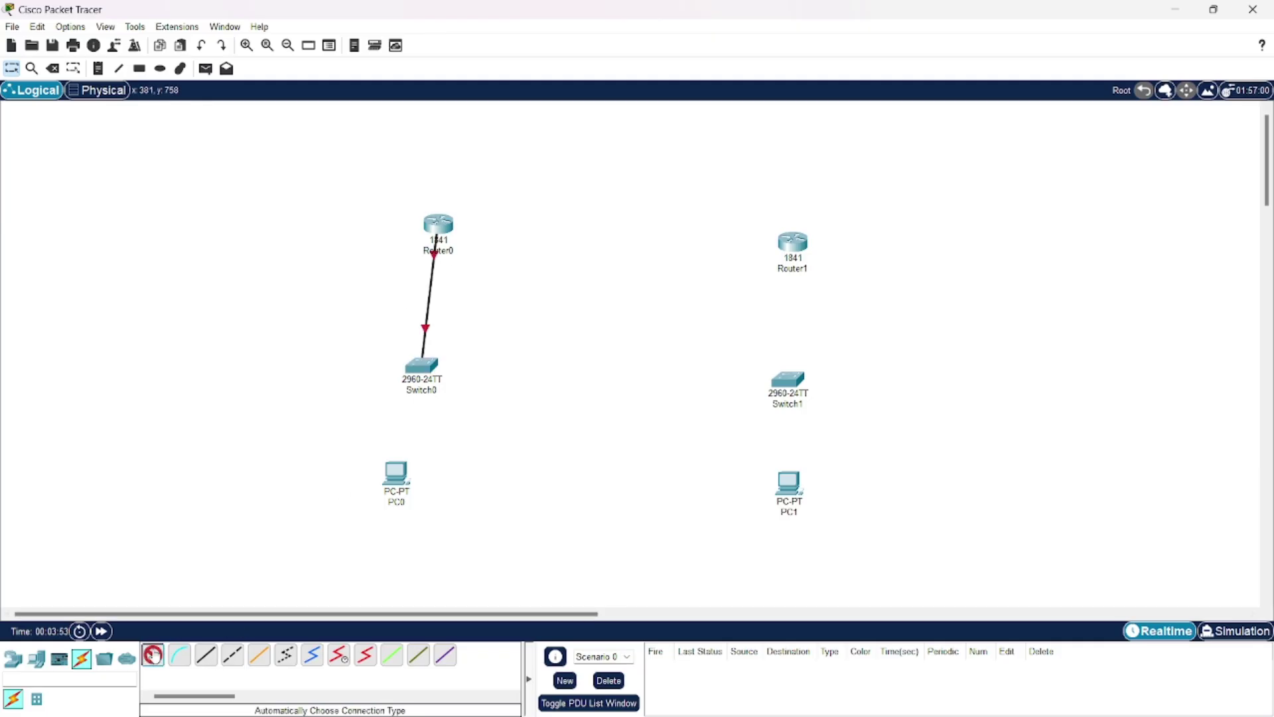
{"action": "left_click", "coordinate": [428, 365]}
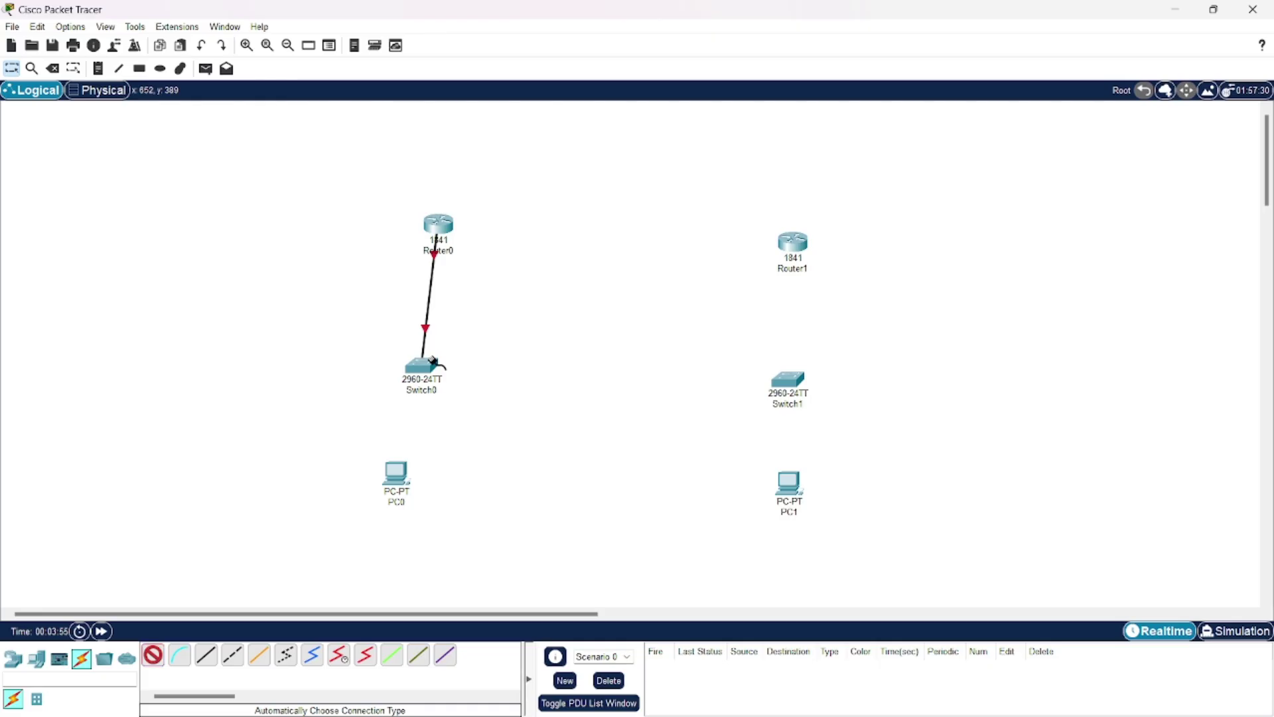
{"action": "left_click", "coordinate": [395, 472]}
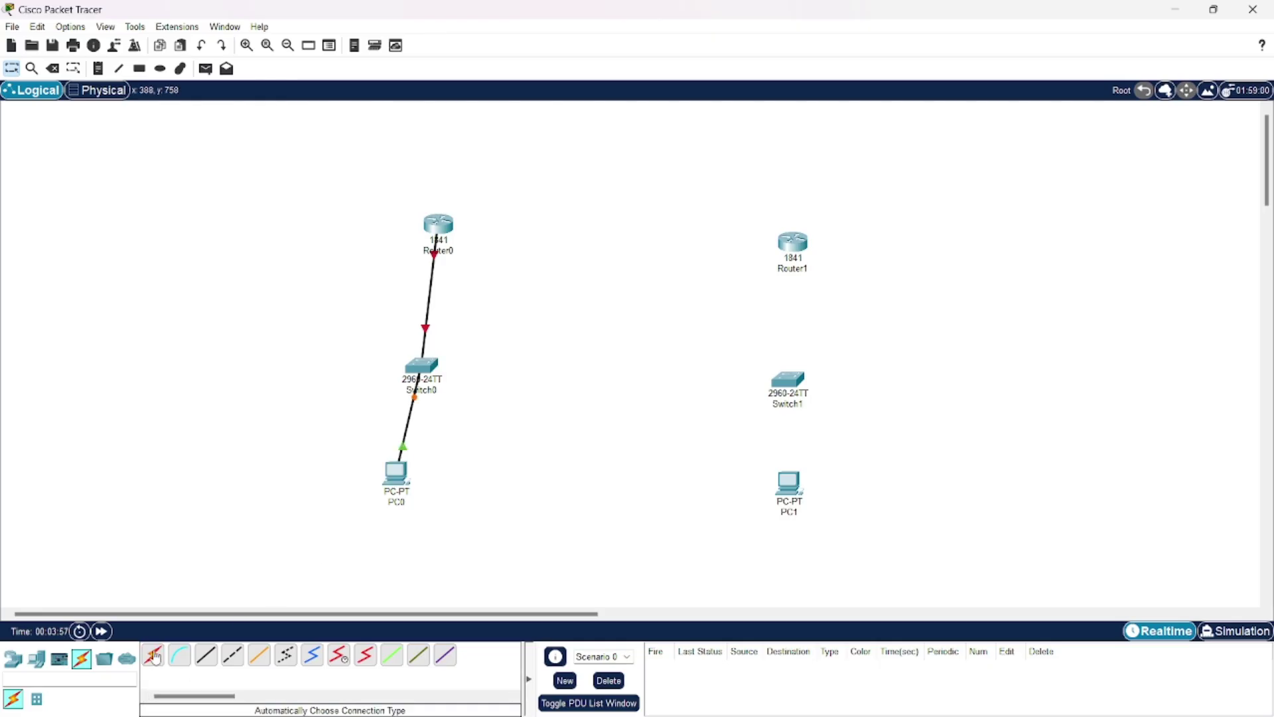
Cable Router1 to Switch1, Switch1 to PC1, and Router0 to Router1
{"action": "left_click", "coordinate": [802, 264]}
{"action": "left_click", "coordinate": [787, 377]}
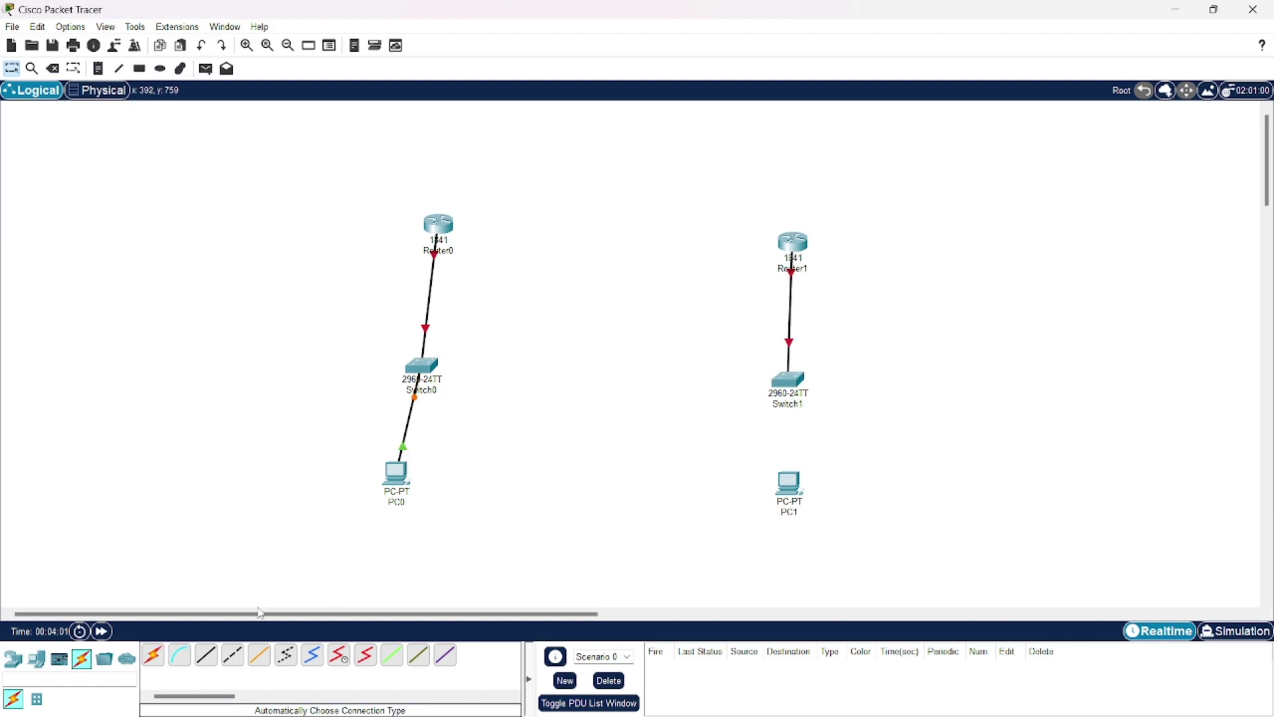
{"action": "left_click", "coordinate": [153, 655]}
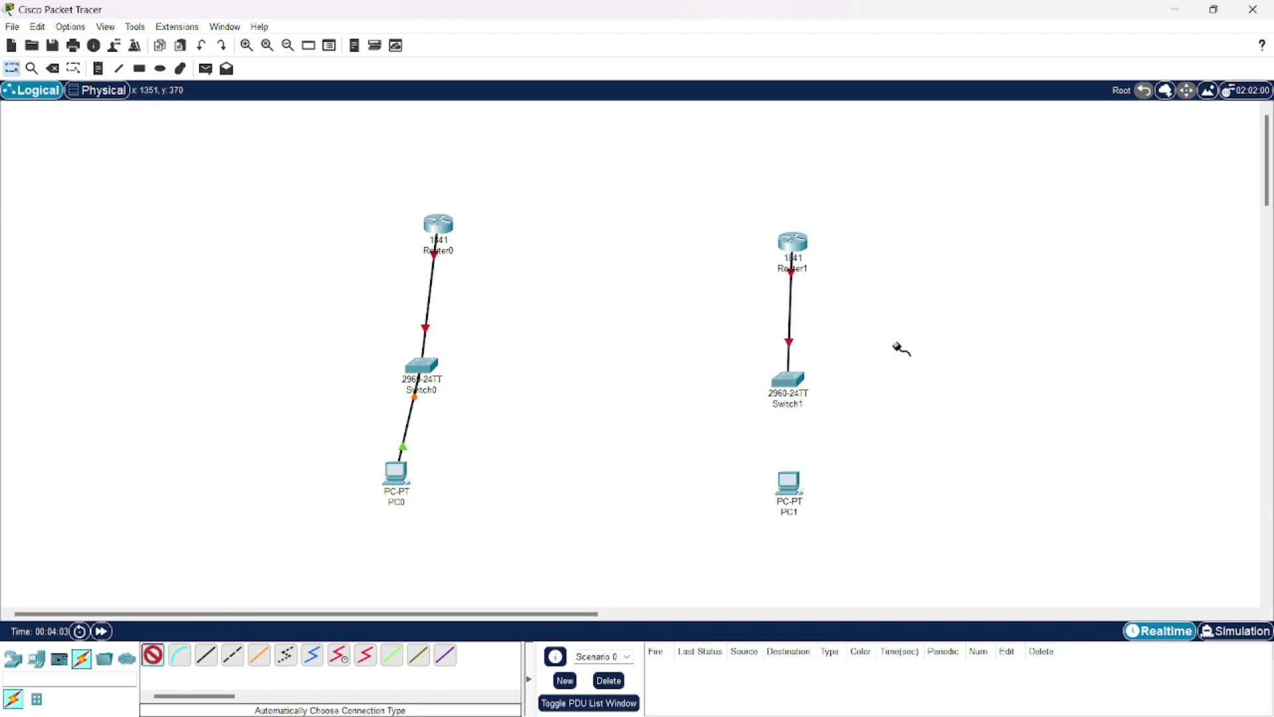
{"action": "left_click", "coordinate": [790, 380]}
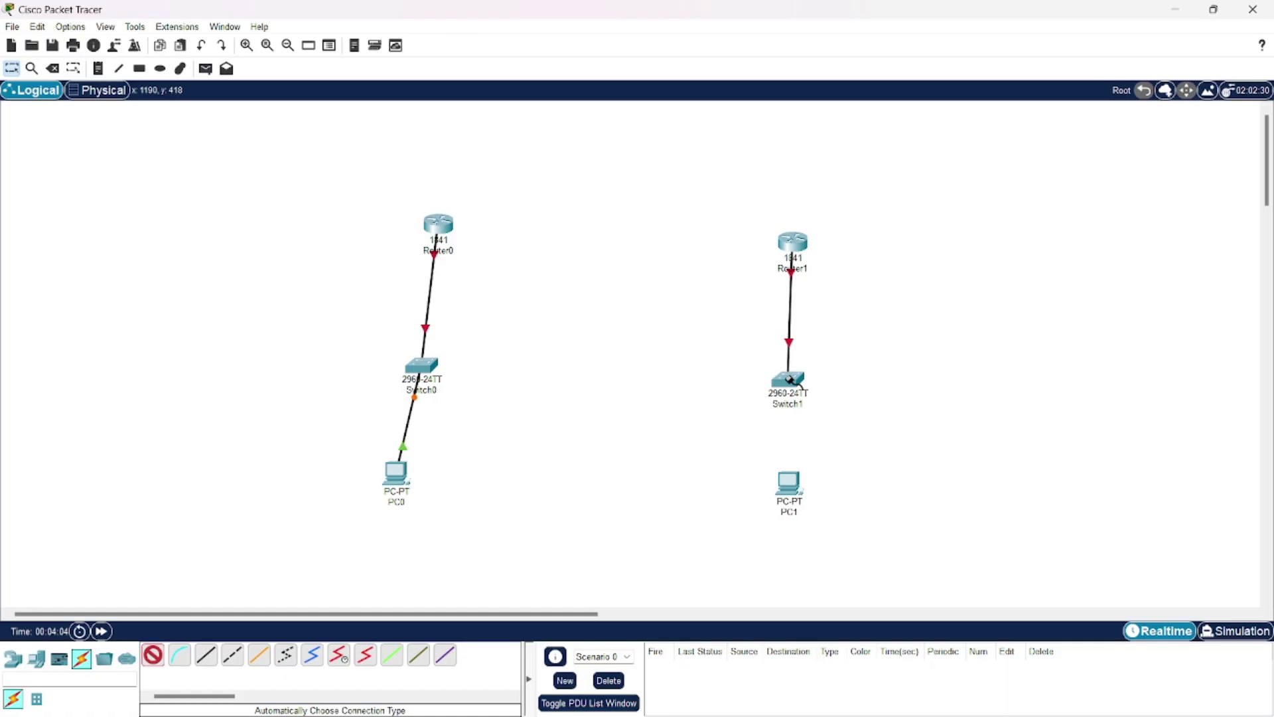
{"action": "left_click", "coordinate": [789, 488]}
{"action": "left_click", "coordinate": [153, 655]}
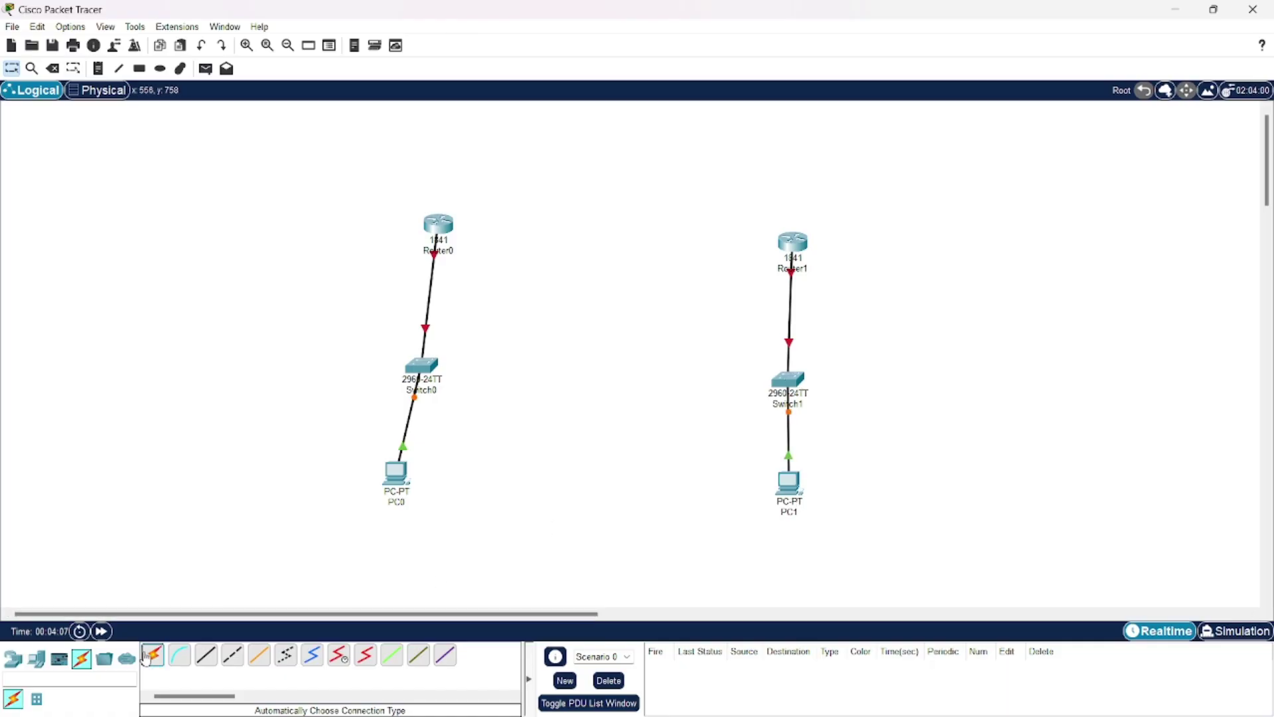
{"action": "left_click", "coordinate": [440, 226]}
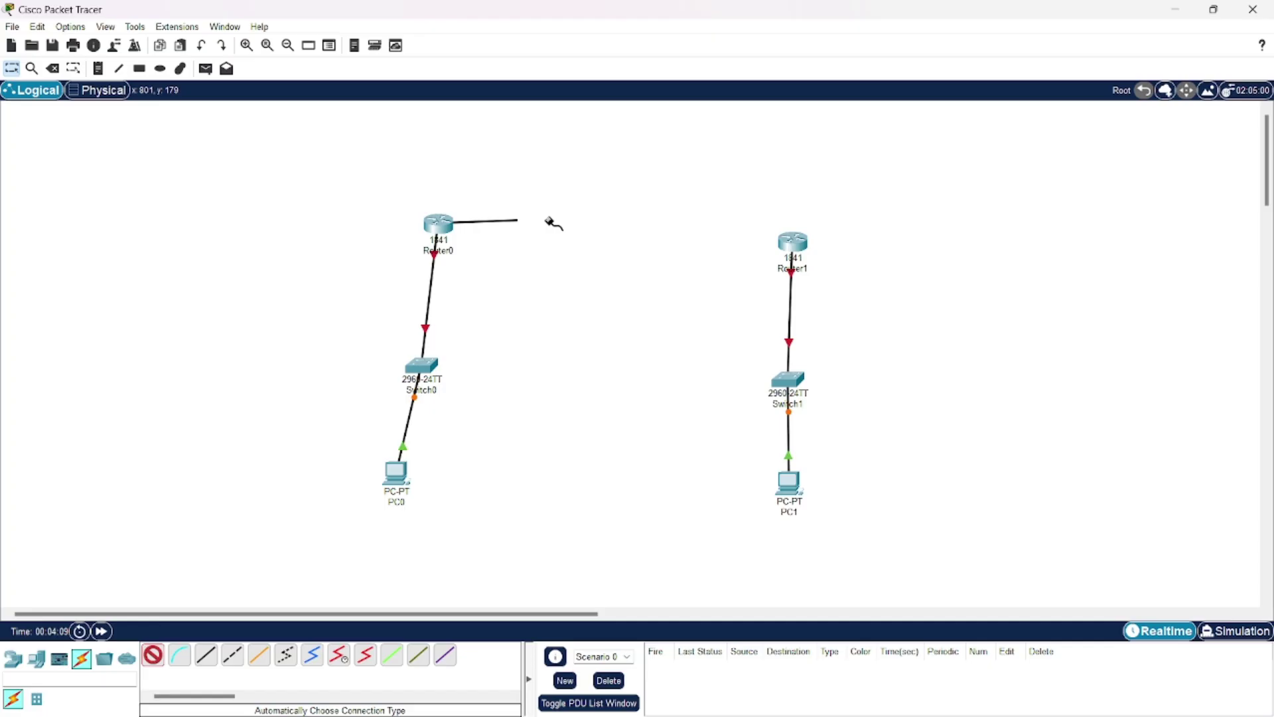
{"action": "left_click", "coordinate": [786, 235]}
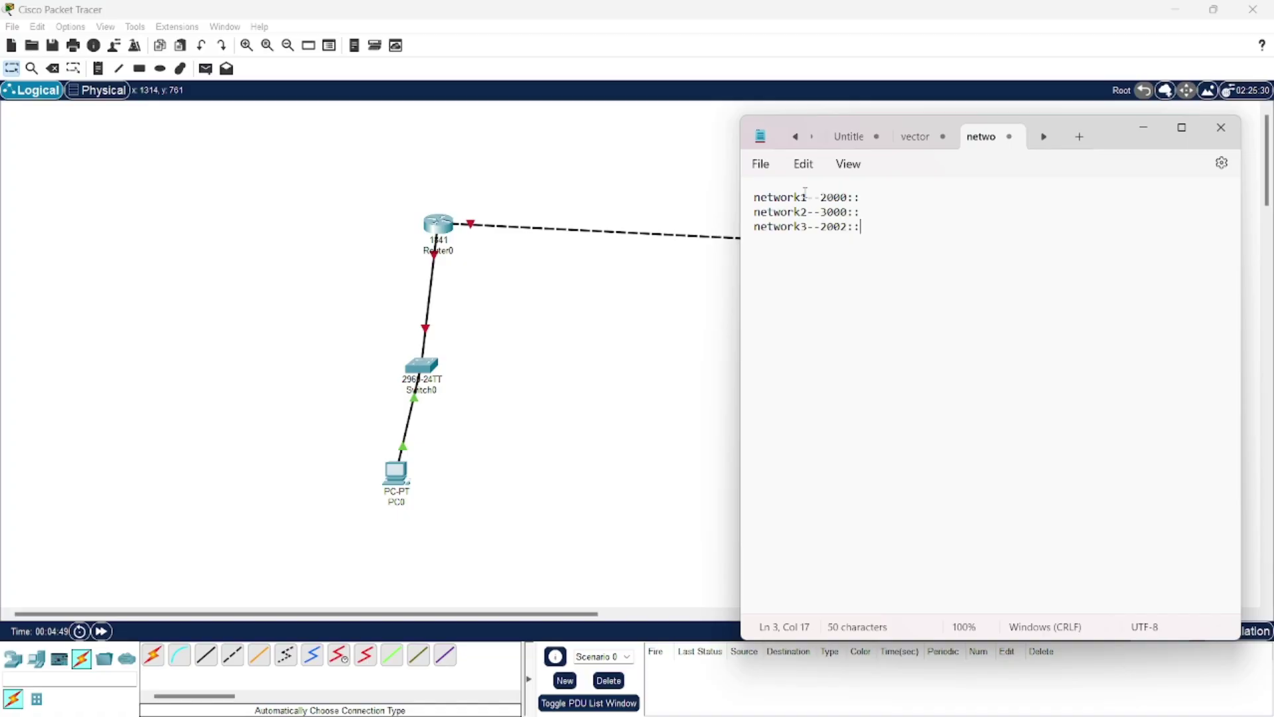
Highlight the prefixes 2000::, 3000:: and 2002:: in the Notepad plan, moving the window aside
{"action": "left_click_drag", "start_coordinate": [819, 197], "coordinate": [866, 196]}
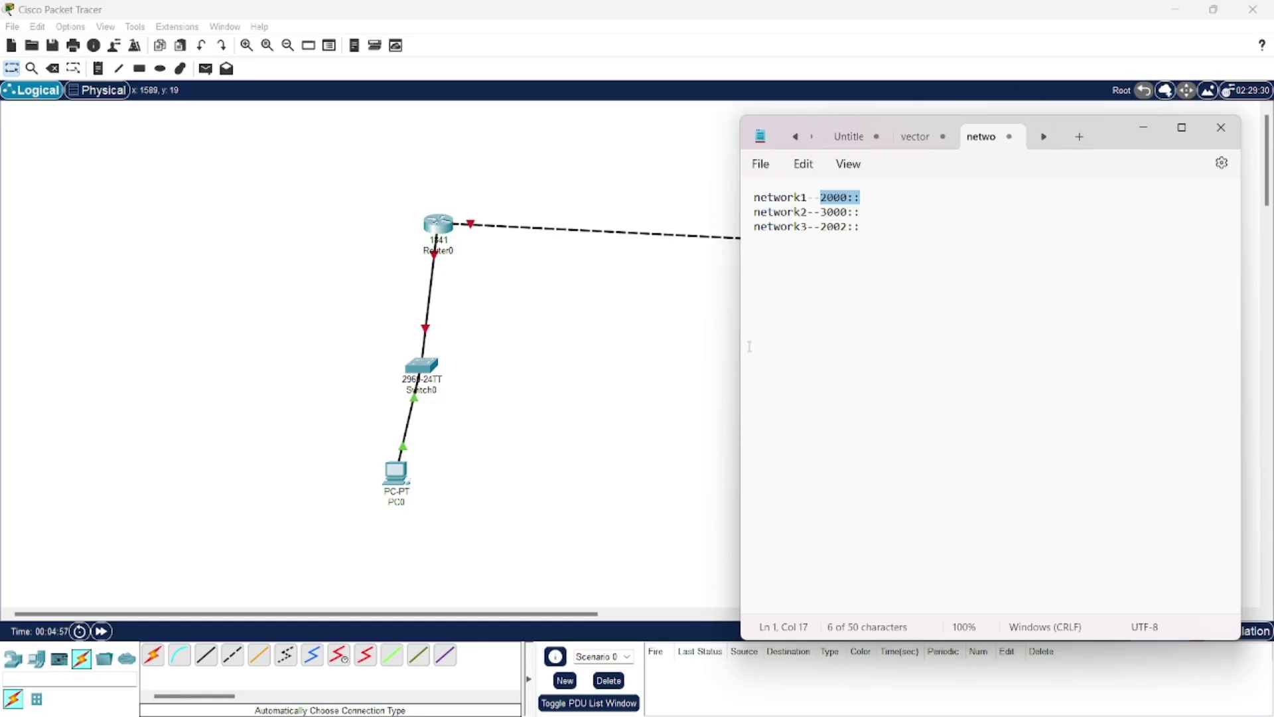
{"action": "left_click_drag", "start_coordinate": [1107, 137], "coordinate": [575, 108]}
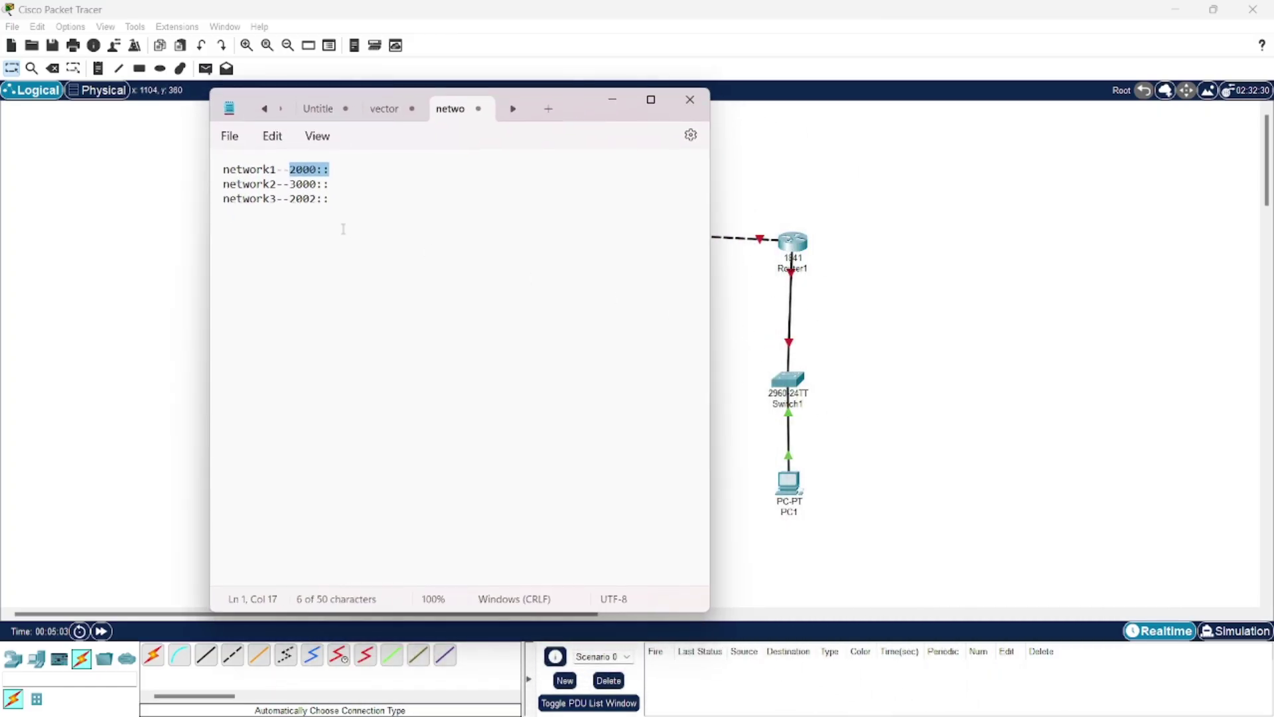
{"action": "left_click_drag", "start_coordinate": [290, 185], "coordinate": [347, 189]}
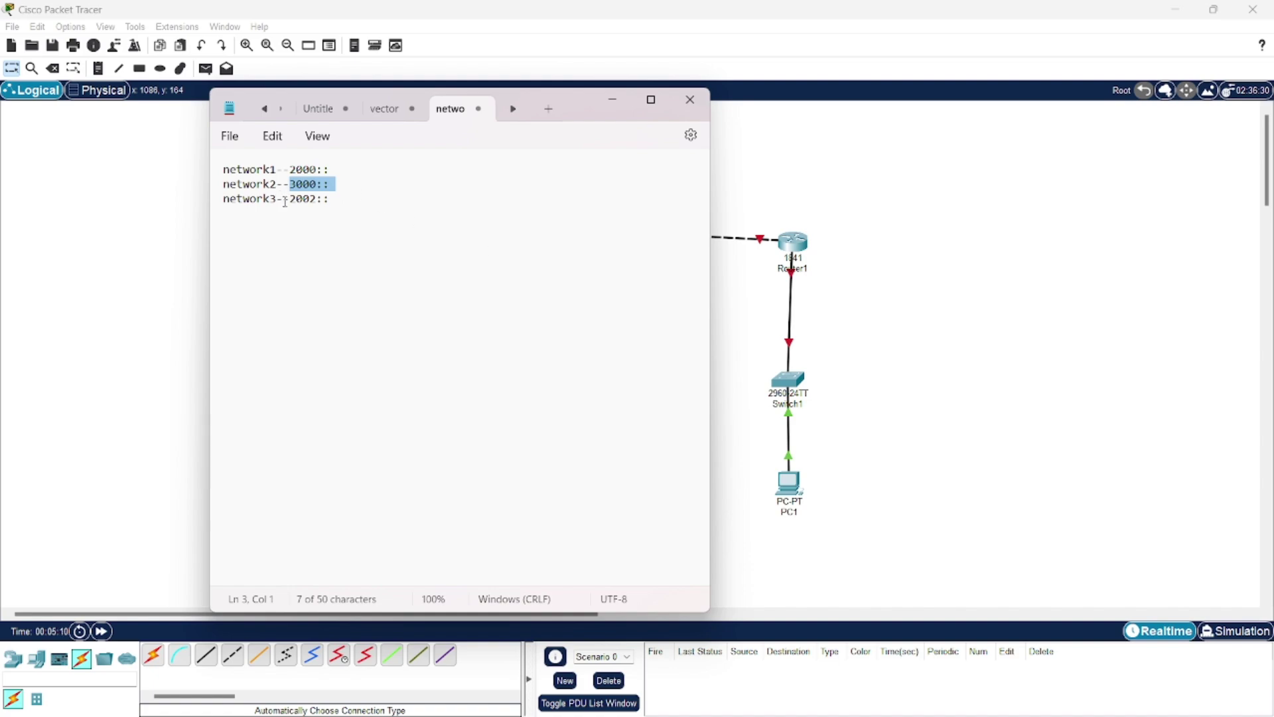
{"action": "left_click_drag", "start_coordinate": [290, 199], "coordinate": [336, 200]}
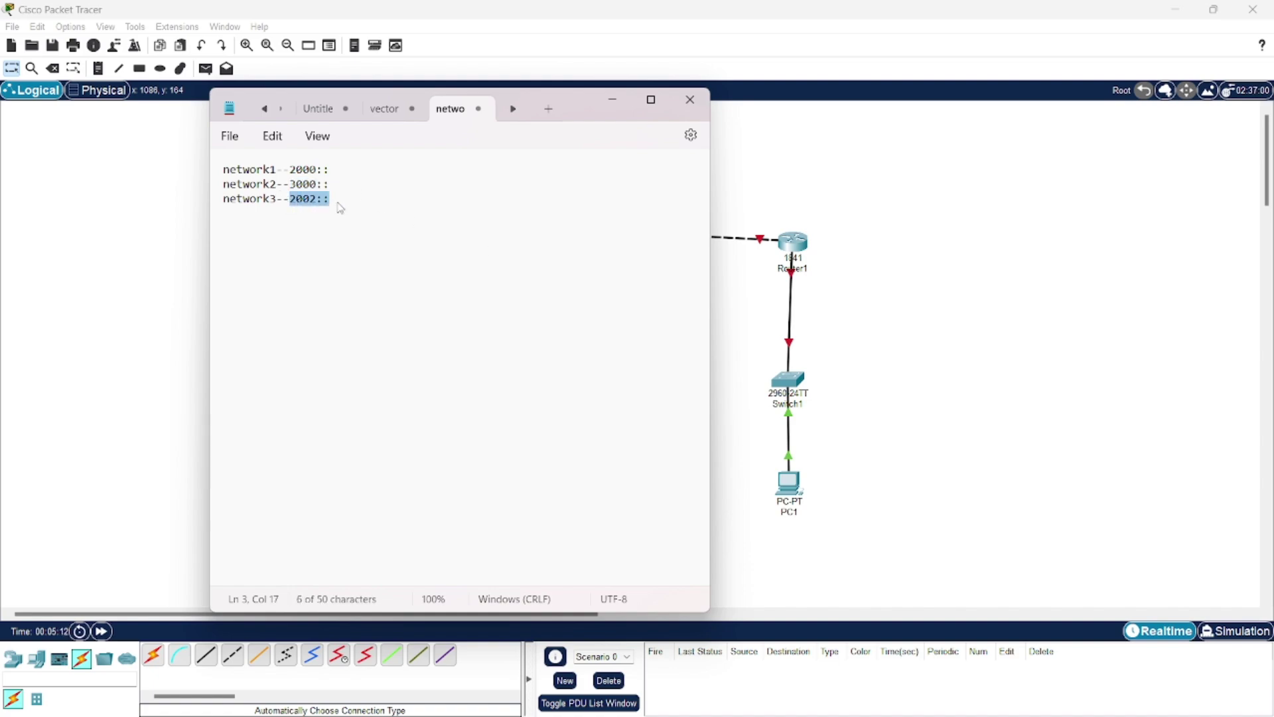
Give PC0 static IPv6 address 2000::2, prefix length 64, and gateway 2000::1
{"action": "left_click", "coordinate": [898, 223]}
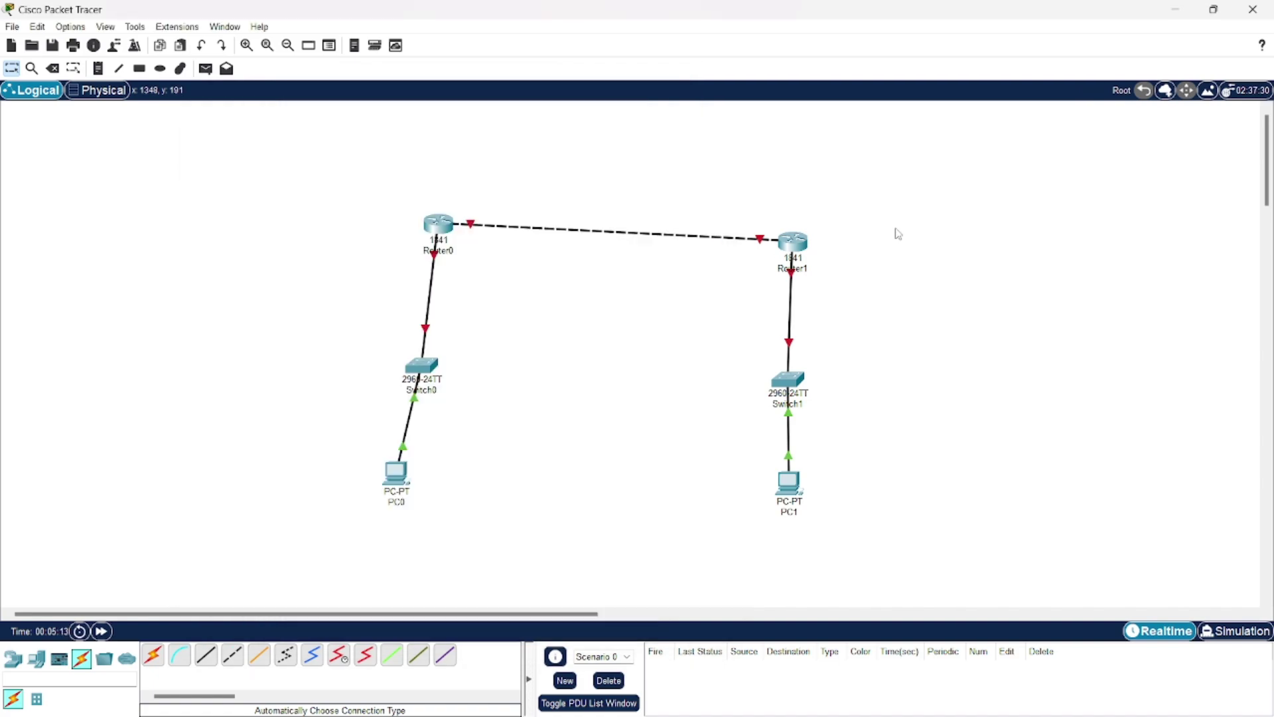
{"action": "left_click", "coordinate": [393, 477]}
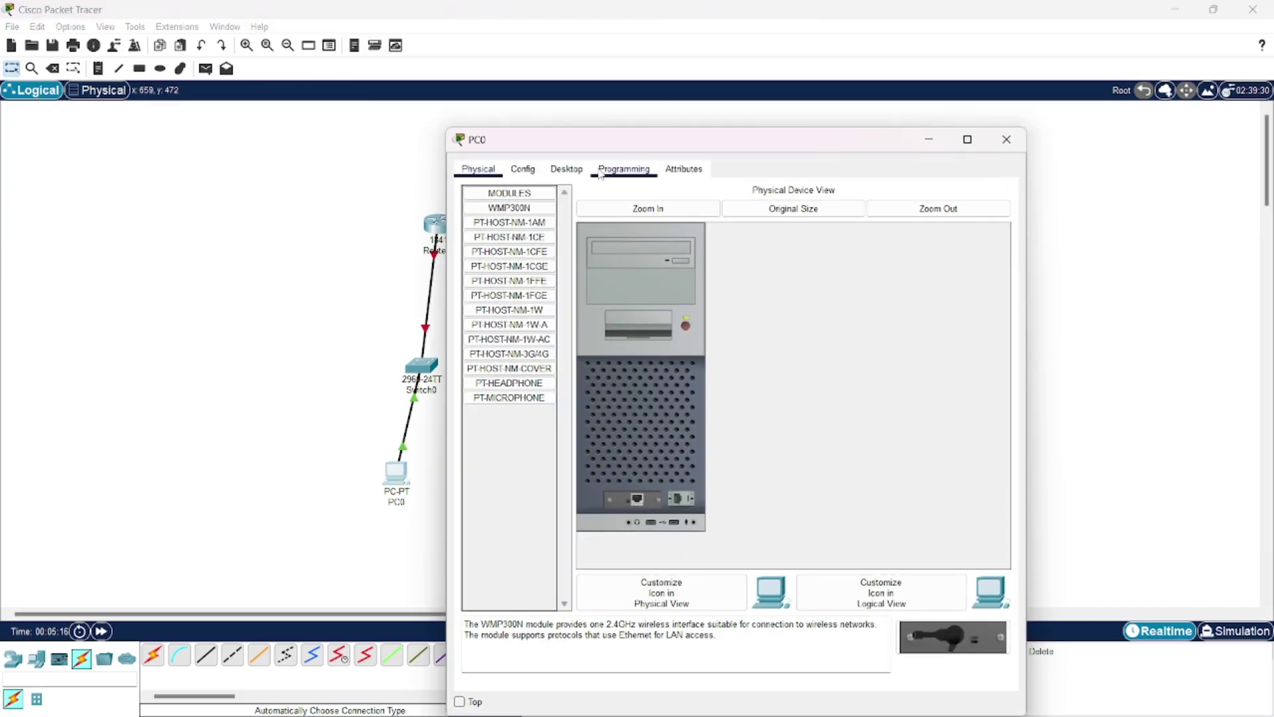
{"action": "left_click", "coordinate": [575, 168]}
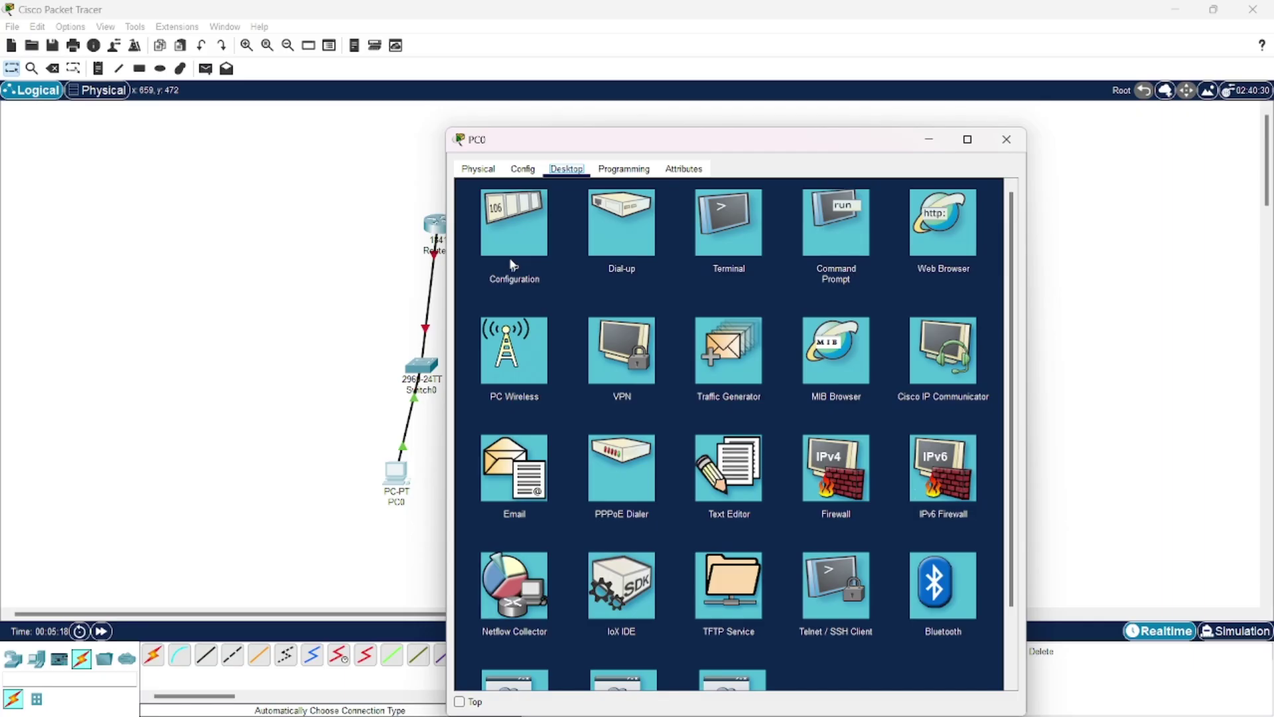
{"action": "left_click", "coordinate": [512, 237]}
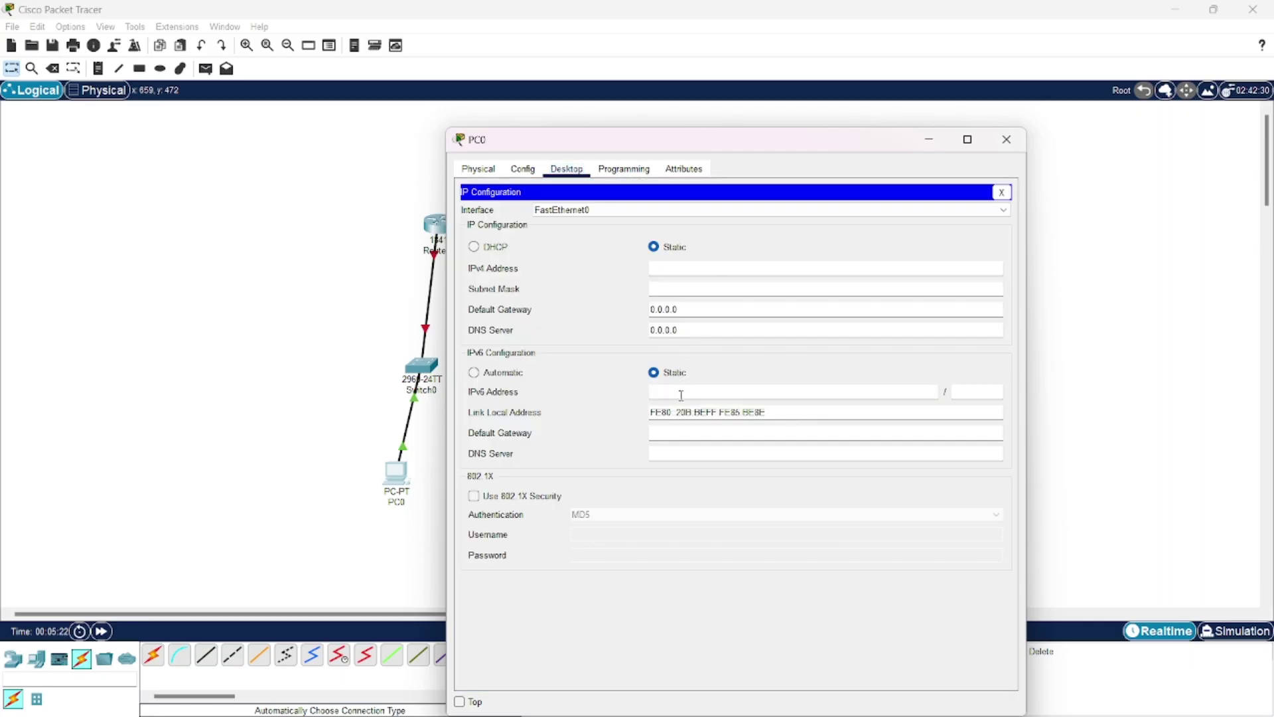
{"action": "type", "text": "2000::2"}
{"action": "left_click", "coordinate": [969, 391]}
{"action": "double_click", "coordinate": [968, 391]}
{"action": "left_click", "coordinate": [795, 438]}
{"action": "type", "text": "2000"}
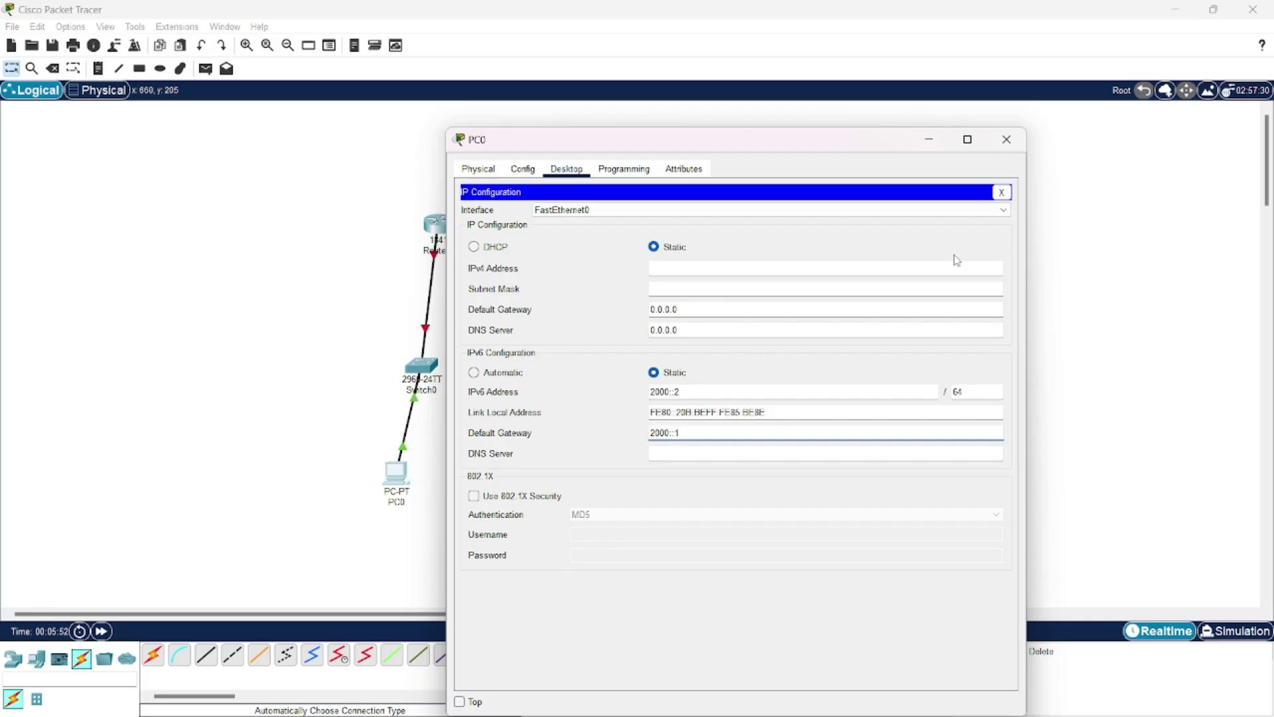
Give PC1 static IPv6 address 3000::2, prefix length 64, and gateway 3000::1
{"action": "left_click", "coordinate": [1007, 139]}
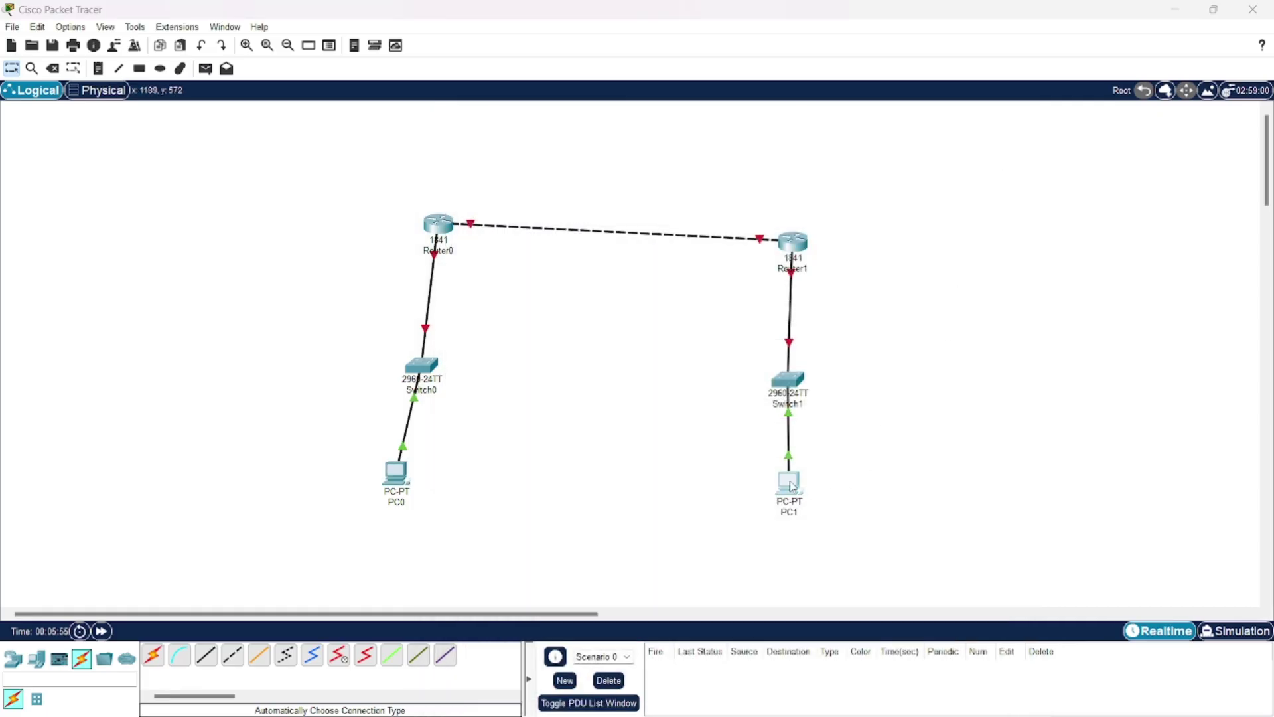
{"action": "left_click", "coordinate": [791, 487]}
{"action": "left_click", "coordinate": [566, 197]}
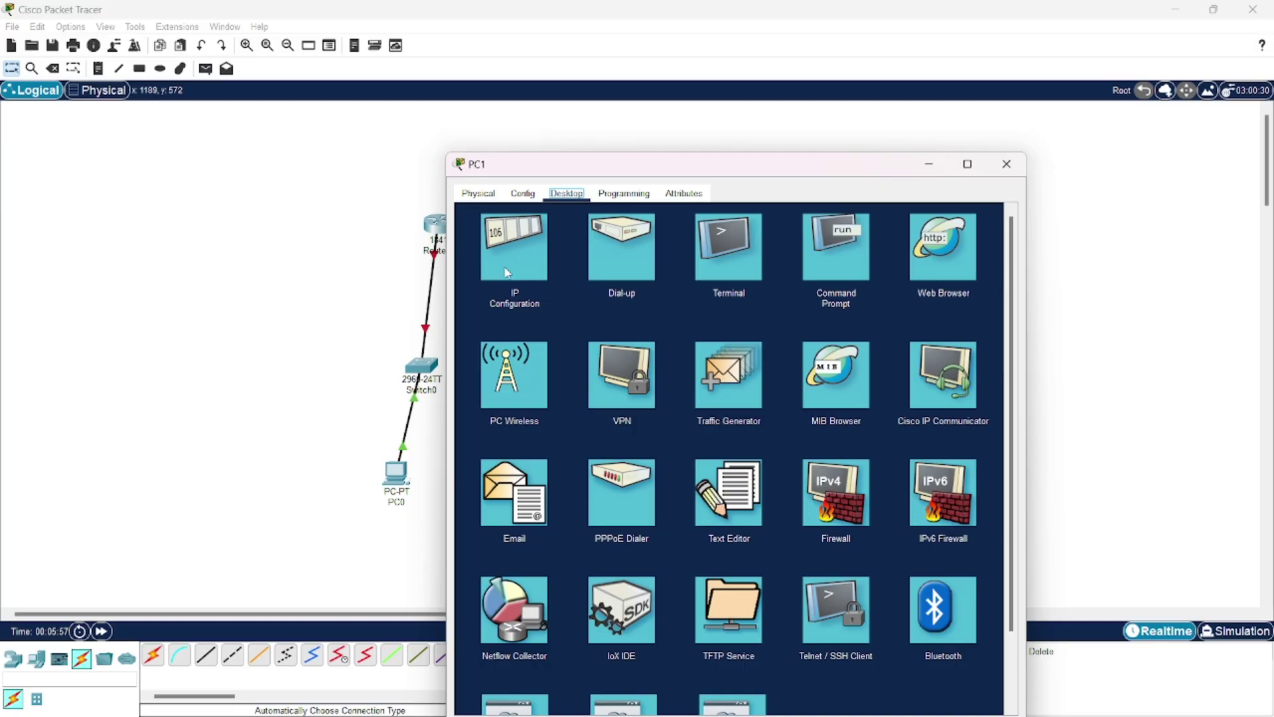
{"action": "left_click", "coordinate": [507, 272]}
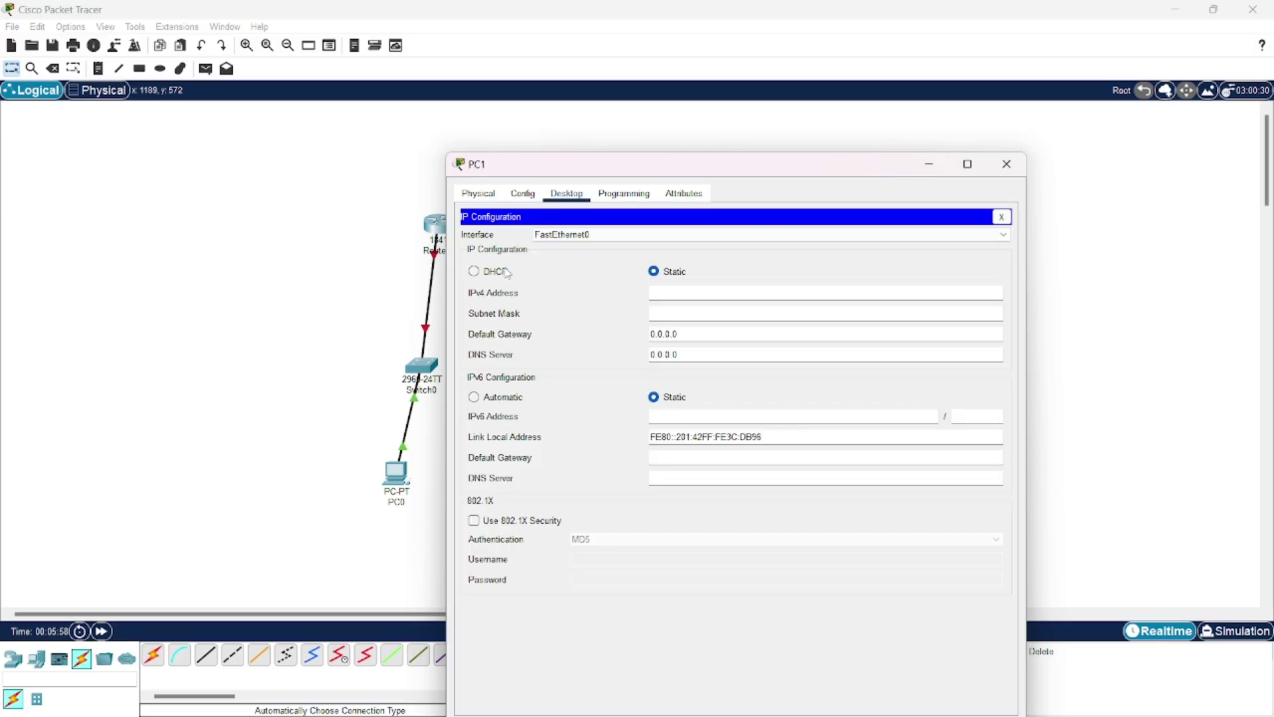
{"action": "left_click", "coordinate": [685, 420]}
{"action": "type", "text": "3000::2"}
{"action": "left_click", "coordinate": [974, 416]}
{"action": "left_click", "coordinate": [787, 459]}
{"action": "type", "text": "3000::1"}
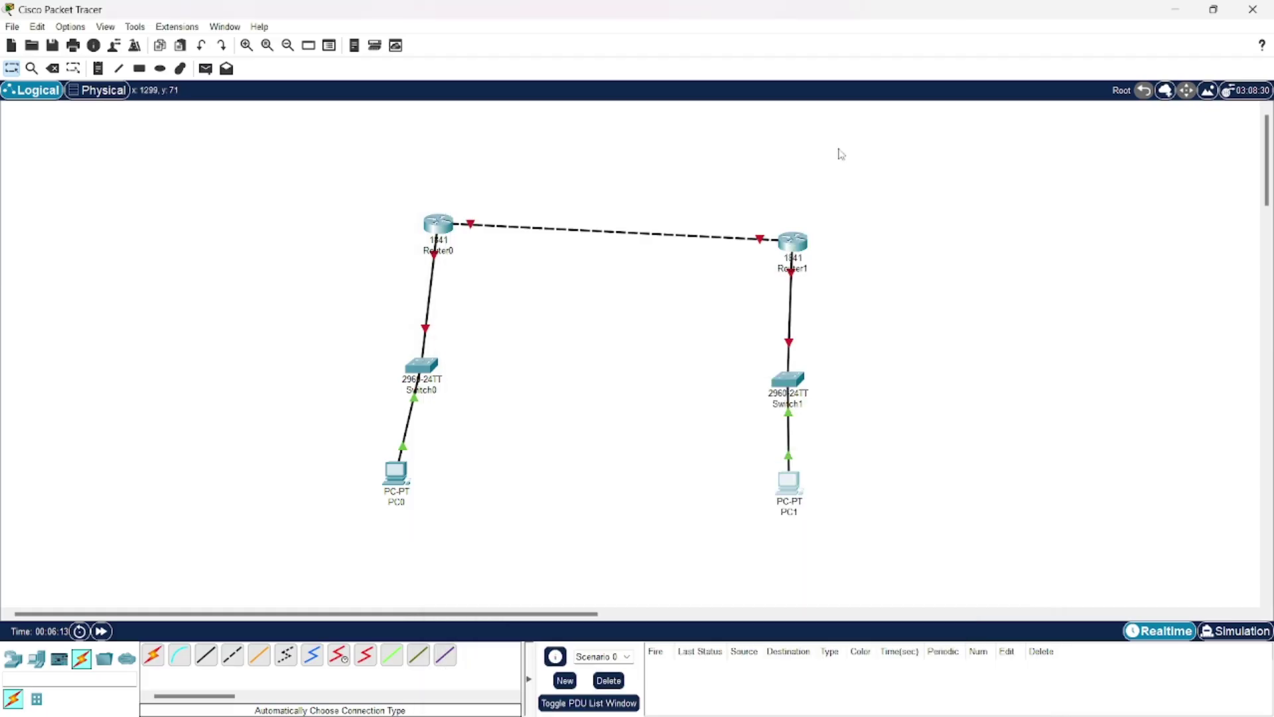
Open Router0's CLI, decline the setup dialog, and enter global configuration mode
{"action": "left_click", "coordinate": [1007, 163]}
{"action": "left_click", "coordinate": [439, 225]}
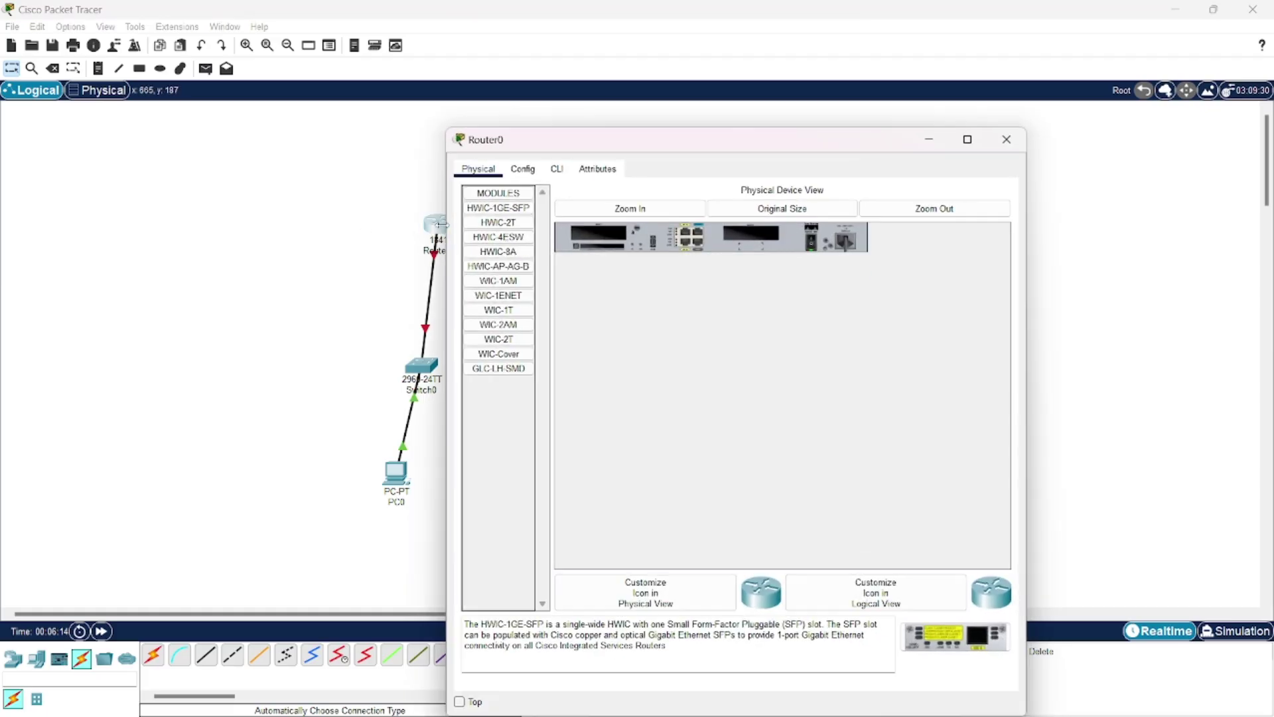
{"action": "left_click", "coordinate": [557, 172]}
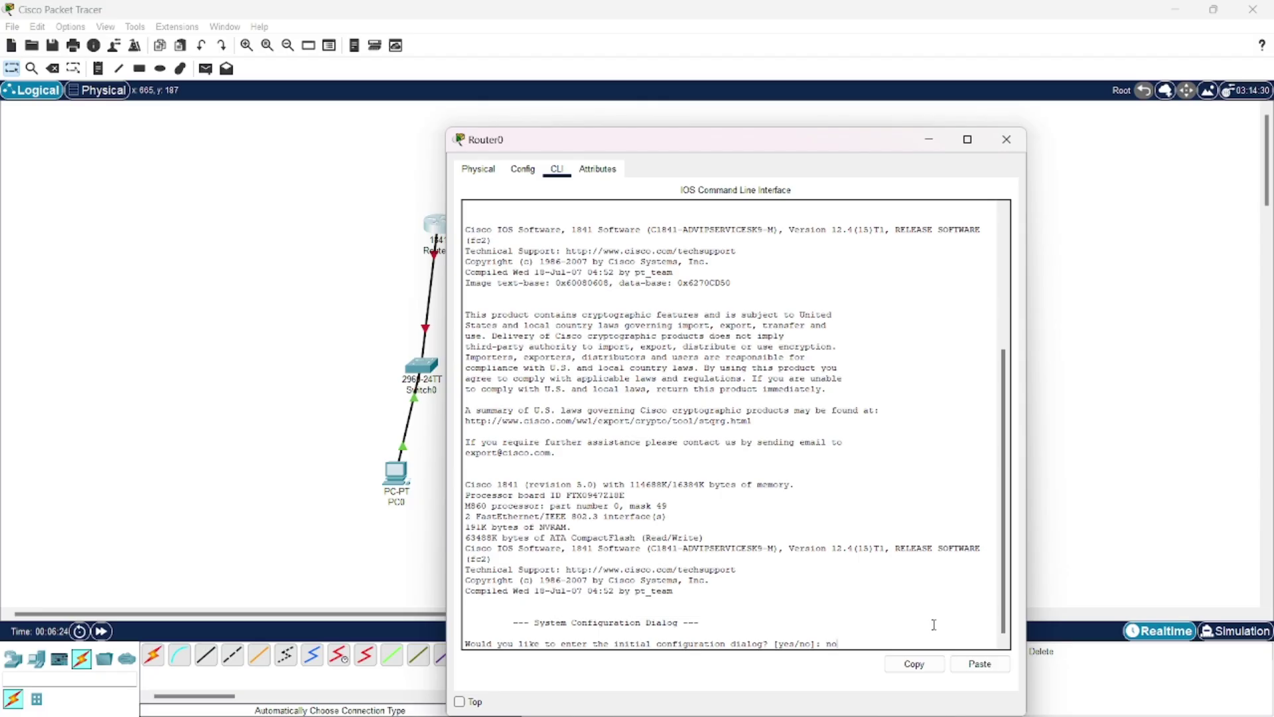
{"action": "type", "text": "no"}
{"action": "key", "text": "Return"}
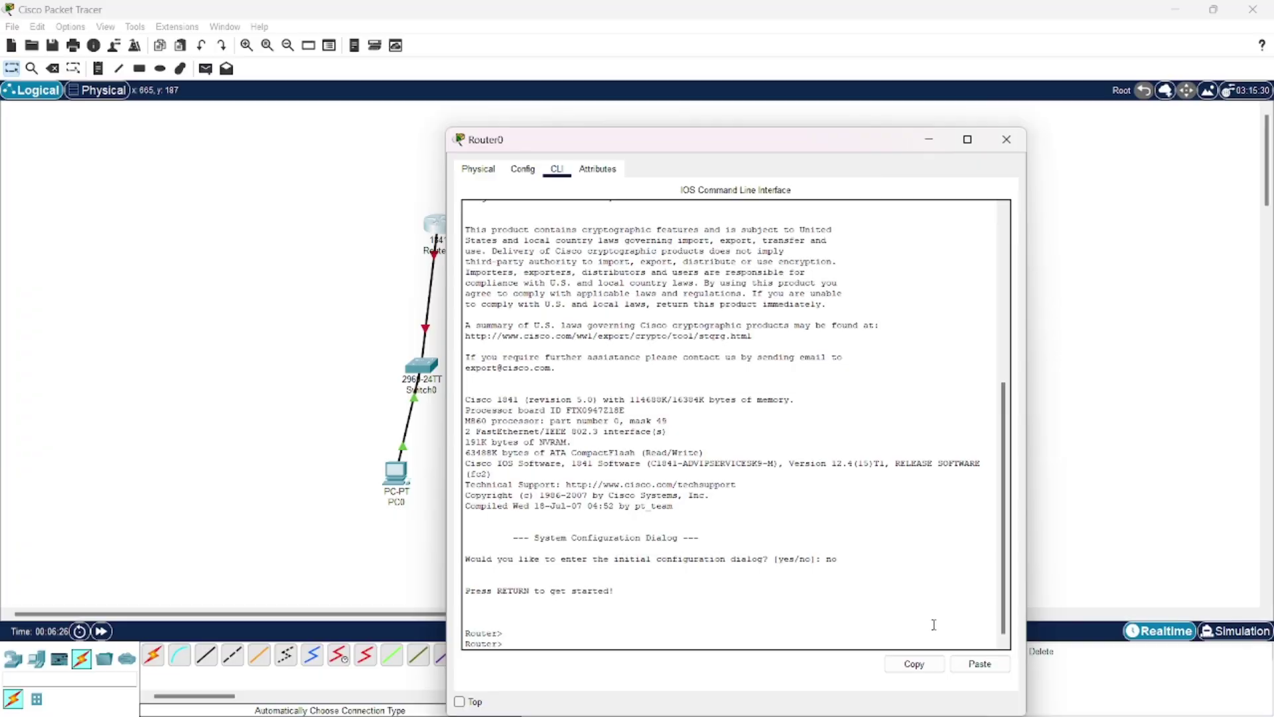
{"action": "key", "text": "Return"}
{"action": "key", "text": "Return"}
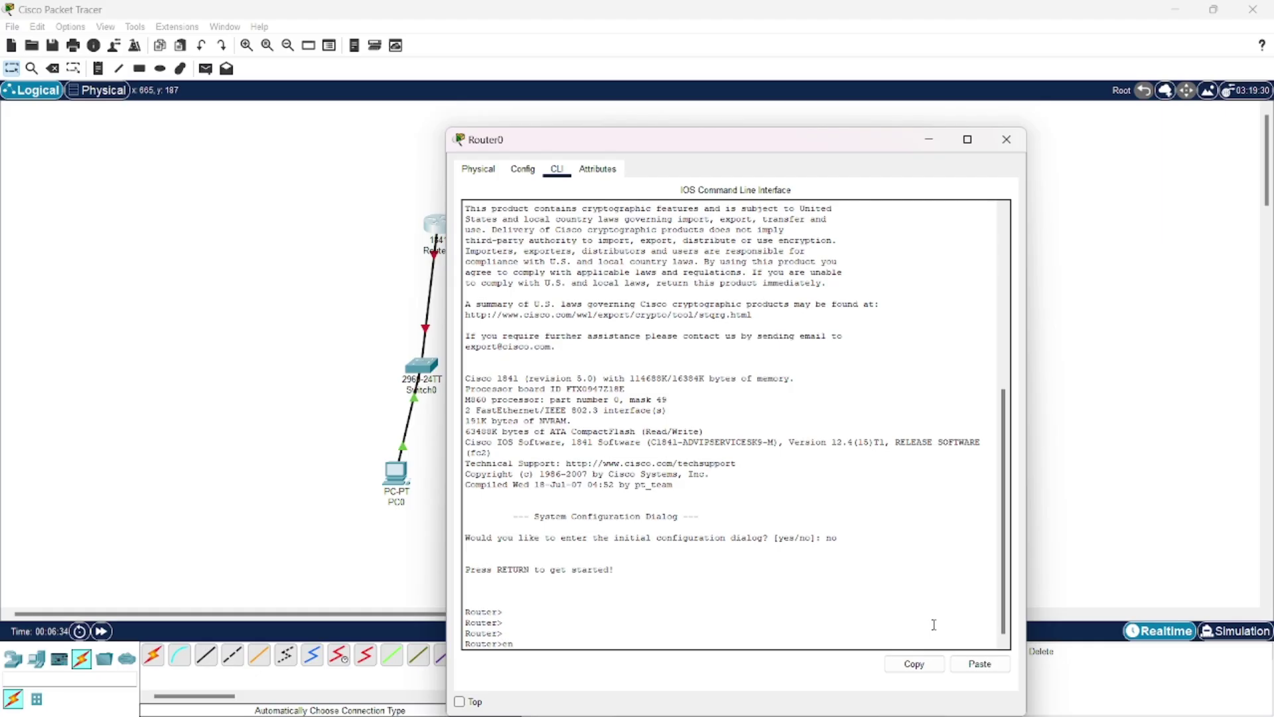
{"action": "key", "text": "Return"}
{"action": "key", "text": "Return"}
{"action": "key", "text": "Return"}
{"action": "key", "text": "Return"}
{"action": "key", "text": "Return"}
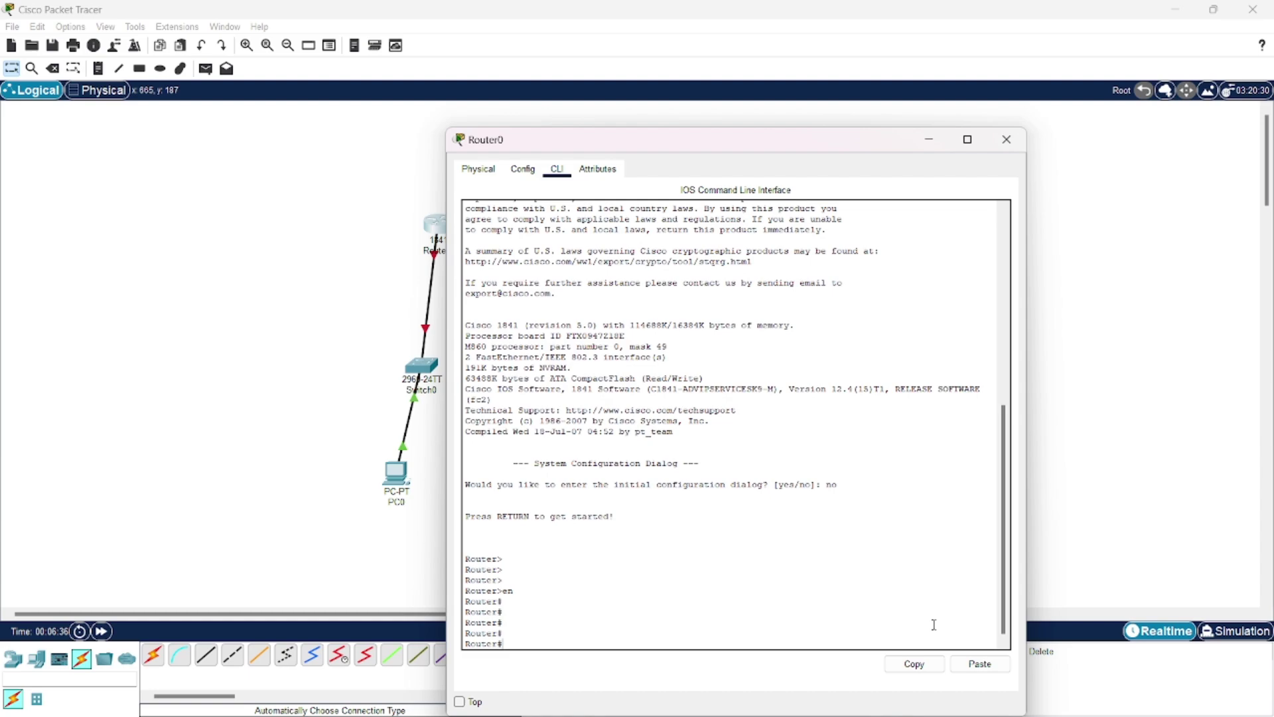
{"action": "type", "text": "config t"}
{"action": "key", "text": "Return"}
{"action": "key", "text": "Return"}
{"action": "key", "text": "Return"}
{"action": "key", "text": "Return"}
{"action": "key", "text": "Return"}
{"action": "key", "text": "Return"}
{"action": "key", "text": "Return"}
{"action": "key", "text": "Return"}
{"action": "key", "text": "Return"}
{"action": "key", "text": "Return"}
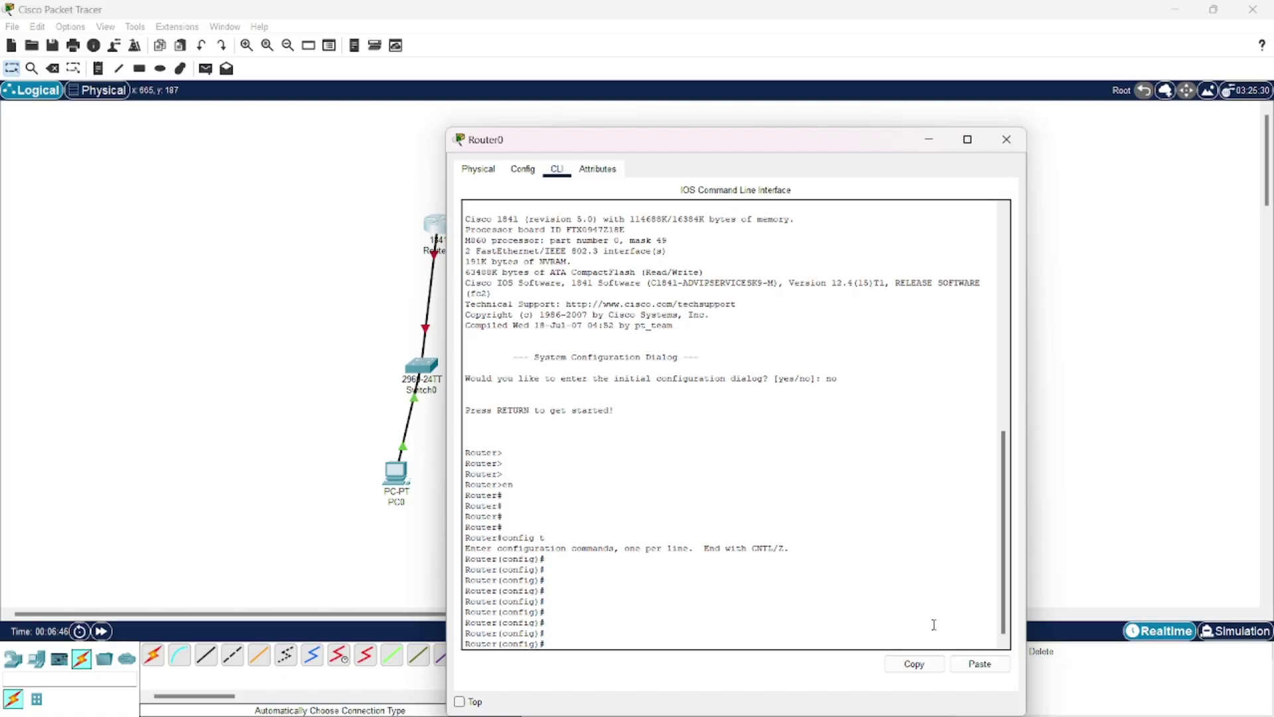
Enable IPv6 unicast routing on Router0
{"action": "type", "text": "ipv6 unicas"}
{"action": "key", "text": "Return"}
{"action": "key", "text": "Return"}
{"action": "key", "text": "Return"}
{"action": "key", "text": "Return"}
{"action": "key", "text": "Return"}
{"action": "key", "text": "Return"}
{"action": "key", "text": "Return"}
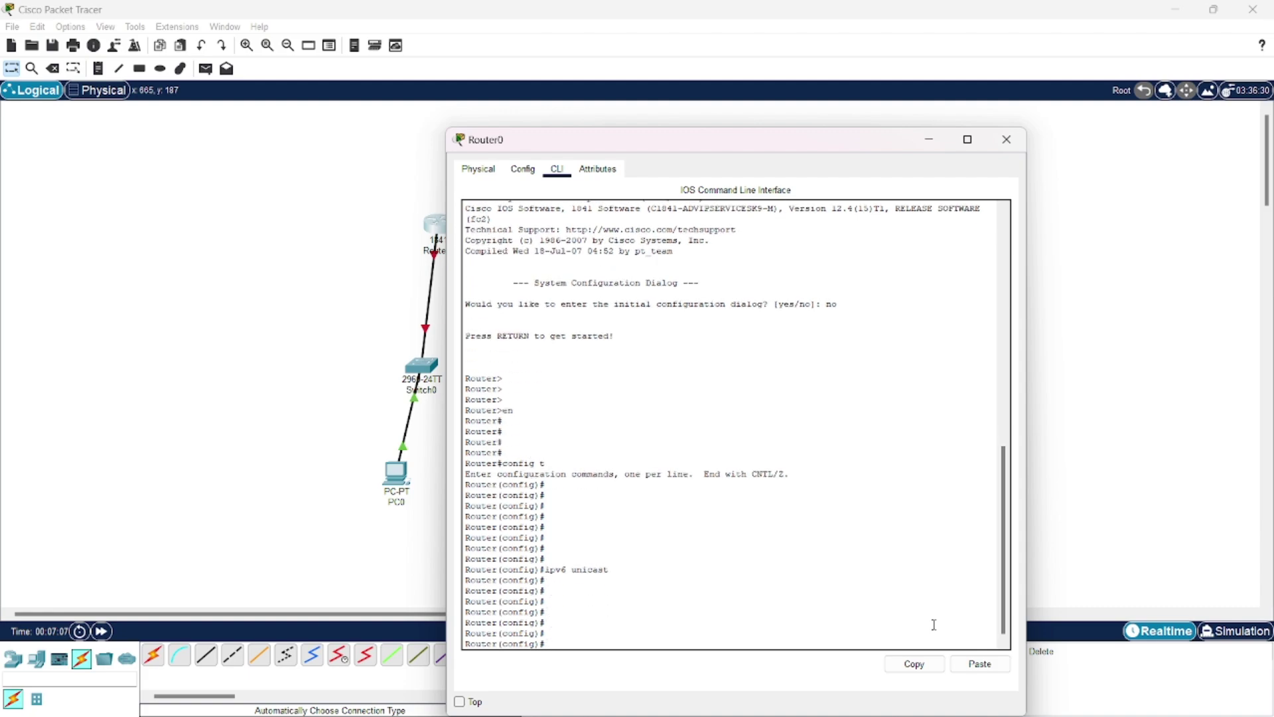
Select FastEthernet0/0 and assign it IPv6 address 2000::1/64
{"action": "type", "text": "int"}
{"action": "type", "text": "f0/0"}
{"action": "key", "text": "Return"}
{"action": "key", "text": "Return"}
{"action": "key", "text": "Return"}
{"action": "key", "text": "Return"}
{"action": "key", "text": "Return"}
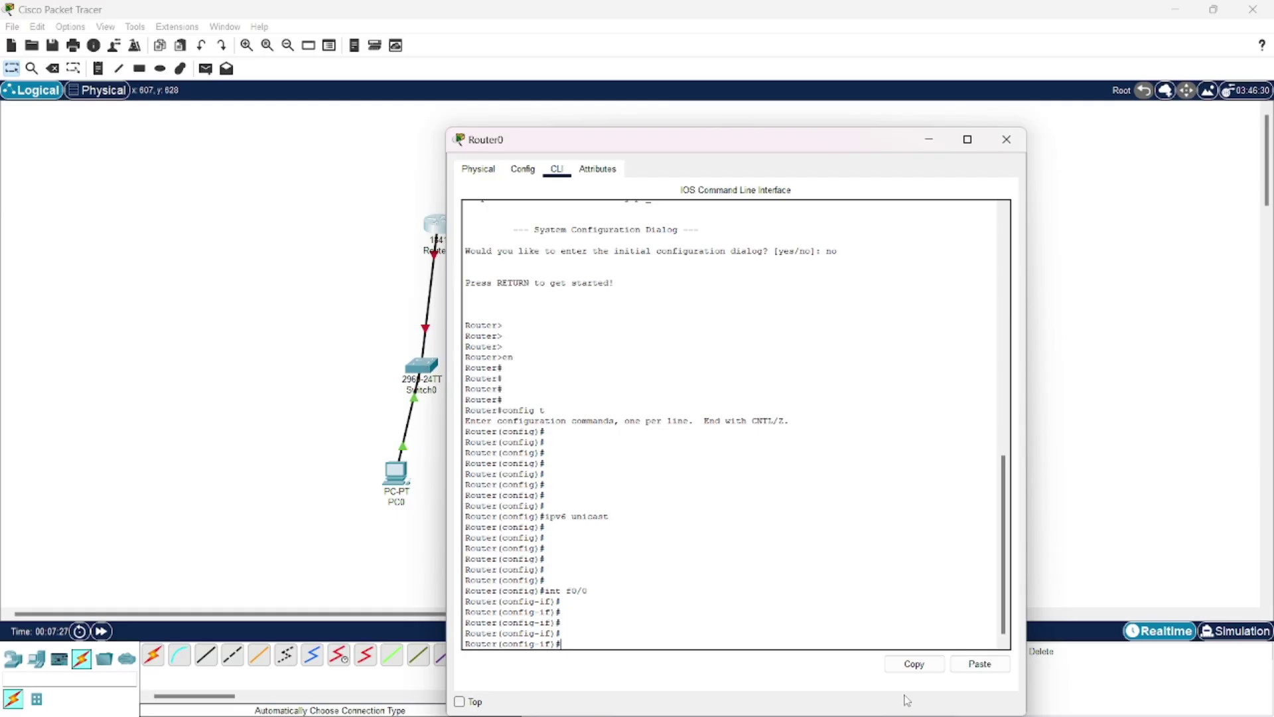
{"action": "key", "text": "Return"}
{"action": "key", "text": "Return"}
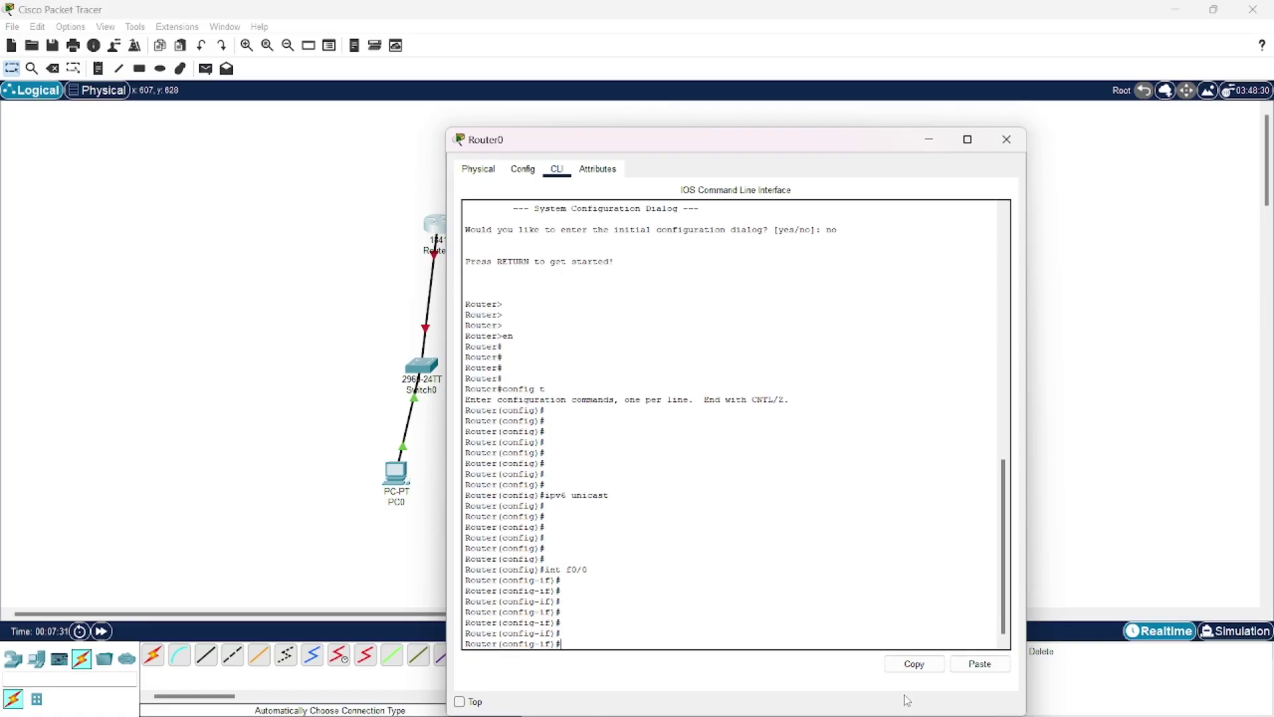
{"action": "type", "text": "ipv6 address 2000::1/64"}
{"action": "key", "text": "Return"}
{"action": "key", "text": "Return"}
{"action": "key", "text": "Return"}
{"action": "key", "text": "Return"}
{"action": "key", "text": "Return"}
{"action": "key", "text": "Return"}
{"action": "key", "text": "Return"}
{"action": "key", "text": "Return"}
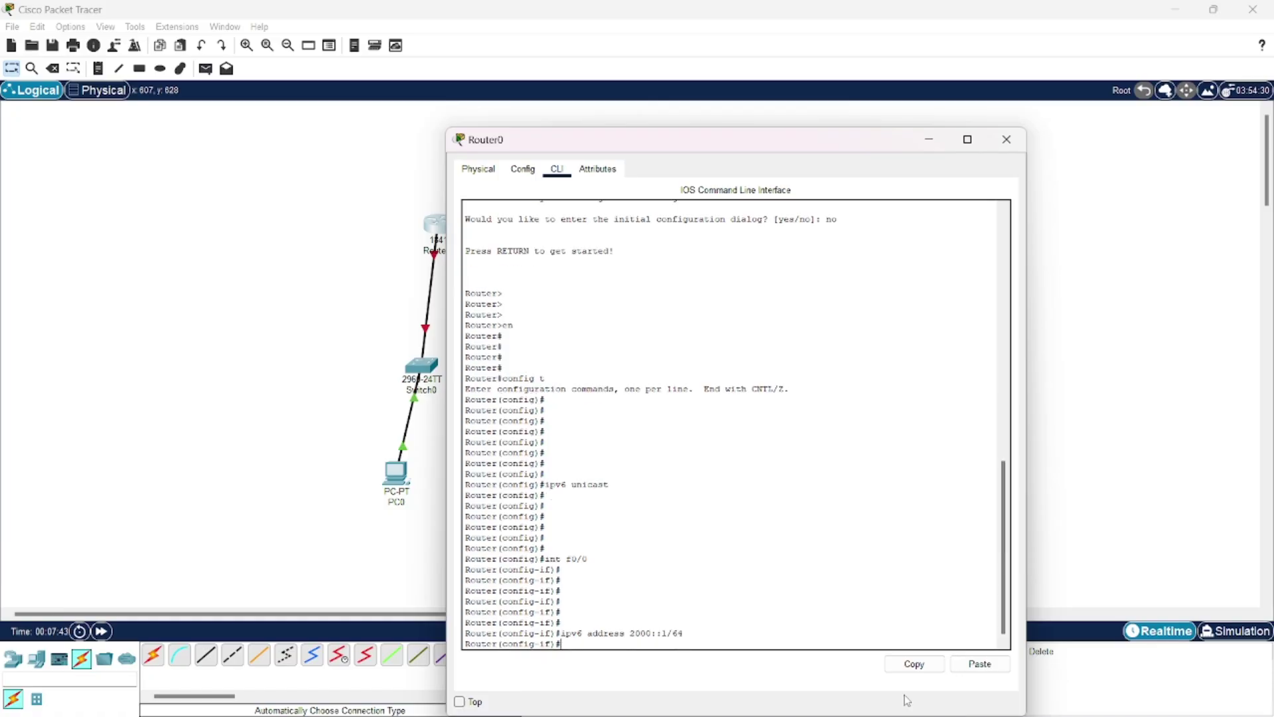
{"action": "key", "text": "Return"}
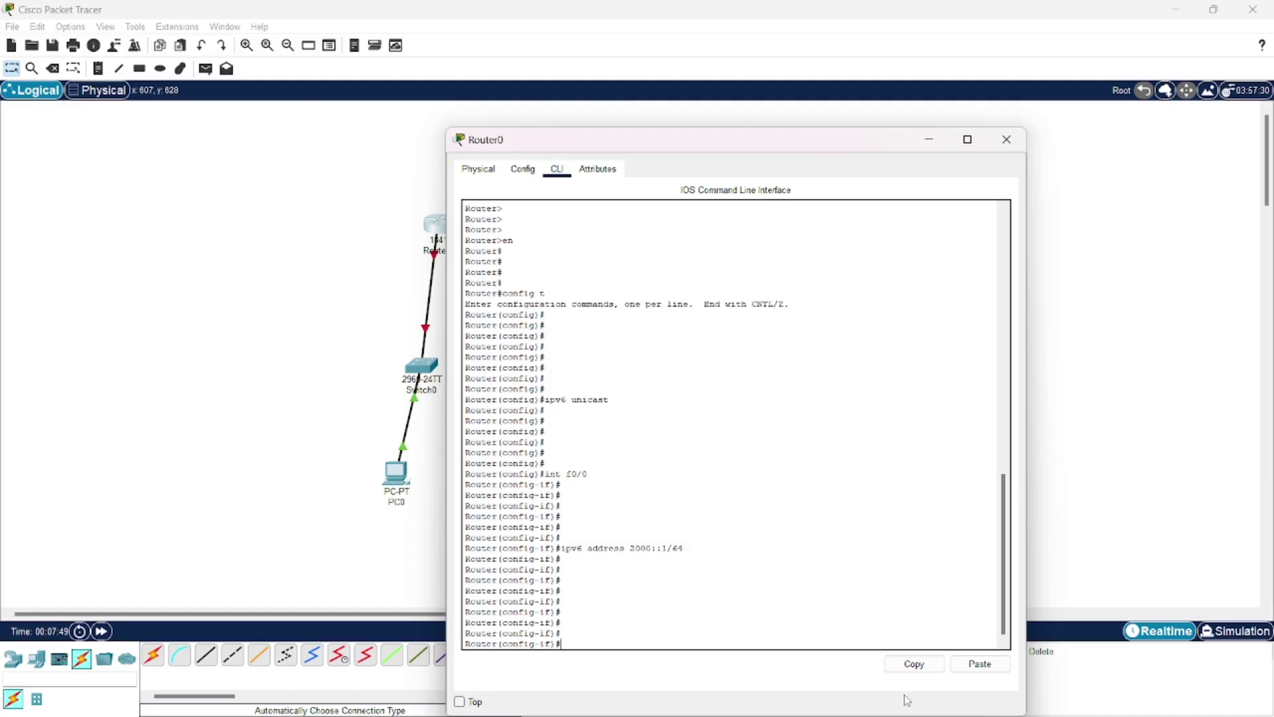
Enable RIPng abc and IPv6 on f0/0, bring it up, and exit the interface
{"action": "type", "text": "ipv6 rip abc enable"}
{"action": "key", "text": "Return"}
{"action": "key", "text": "Return"}
{"action": "key", "text": "Return"}
{"action": "key", "text": "Return"}
{"action": "key", "text": "Return"}
{"action": "key", "text": "Return"}
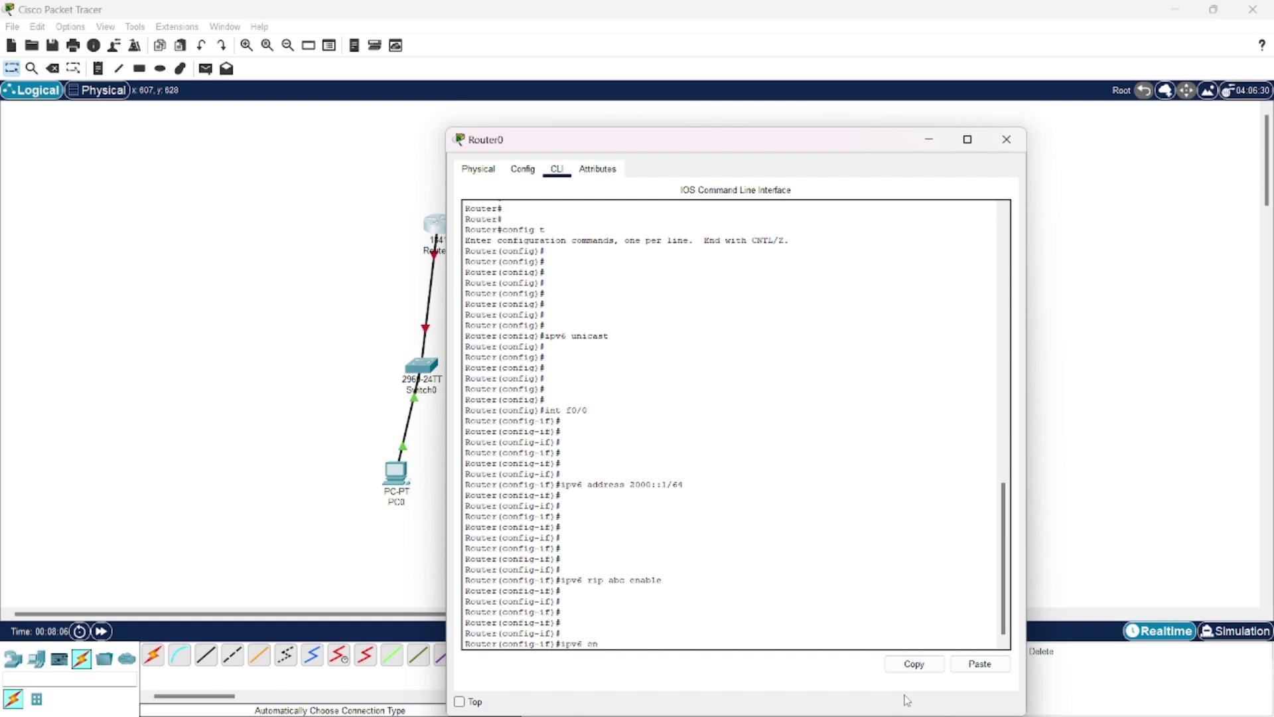
{"action": "type", "text": "ipv6 enable"}
{"action": "key", "text": "Return"}
{"action": "key", "text": "Return"}
{"action": "key", "text": "Return"}
{"action": "key", "text": "Return"}
{"action": "key", "text": "Return"}
{"action": "key", "text": "Return"}
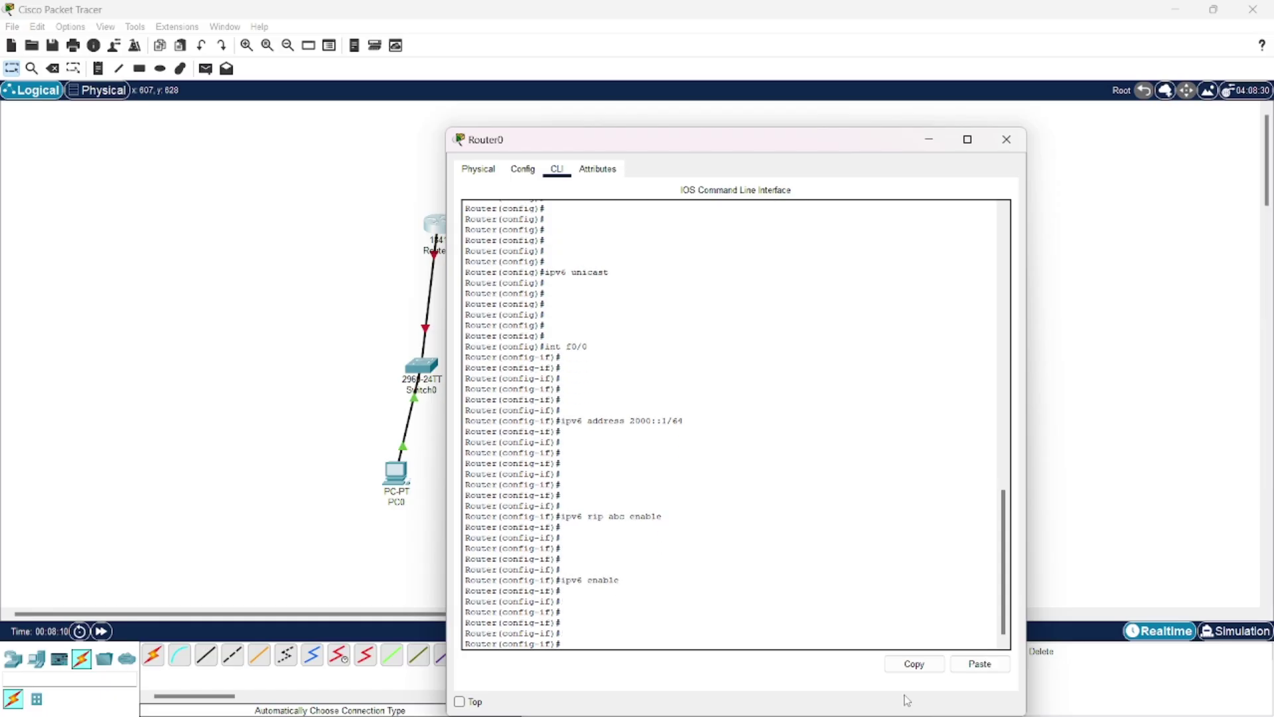
{"action": "type", "text": "no shut"}
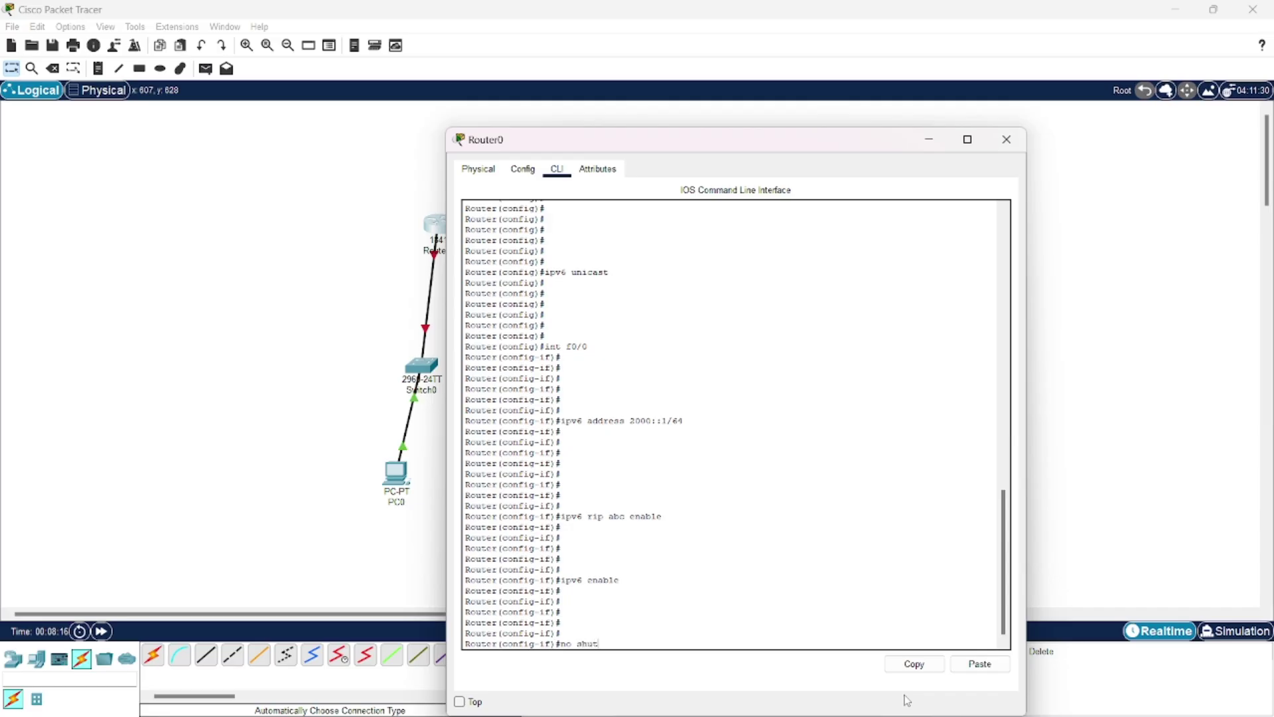
{"action": "key", "text": "Return"}
{"action": "key", "text": "Return"}
{"action": "key", "text": "Return"}
{"action": "key", "text": "Return"}
{"action": "key", "text": "Return"}
{"action": "key", "text": "Return"}
{"action": "key", "text": "Return"}
{"action": "key", "text": "Return"}
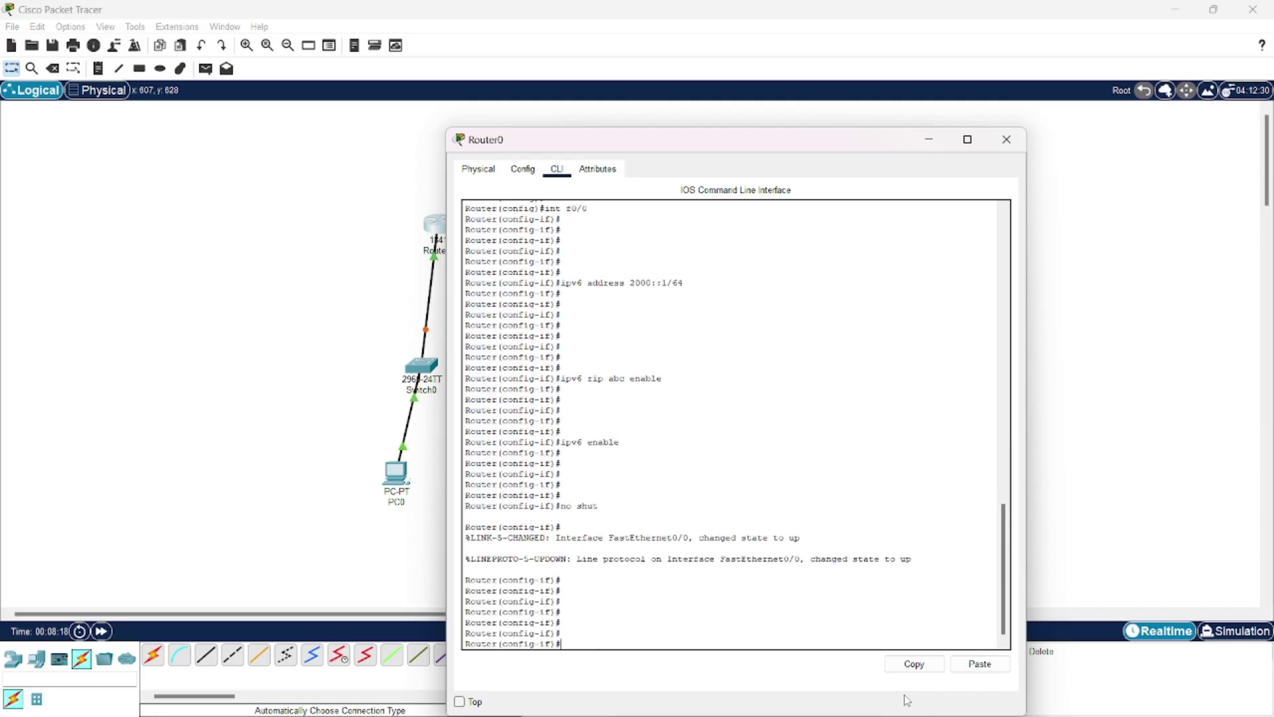
{"action": "type", "text": "exit"}
{"action": "key", "text": "Return"}
{"action": "key", "text": "Return"}
{"action": "key", "text": "Return"}
{"action": "key", "text": "Return"}
{"action": "key", "text": "Return"}
{"action": "key", "text": "Return"}
{"action": "key", "text": "Return"}
{"action": "key", "text": "Return"}
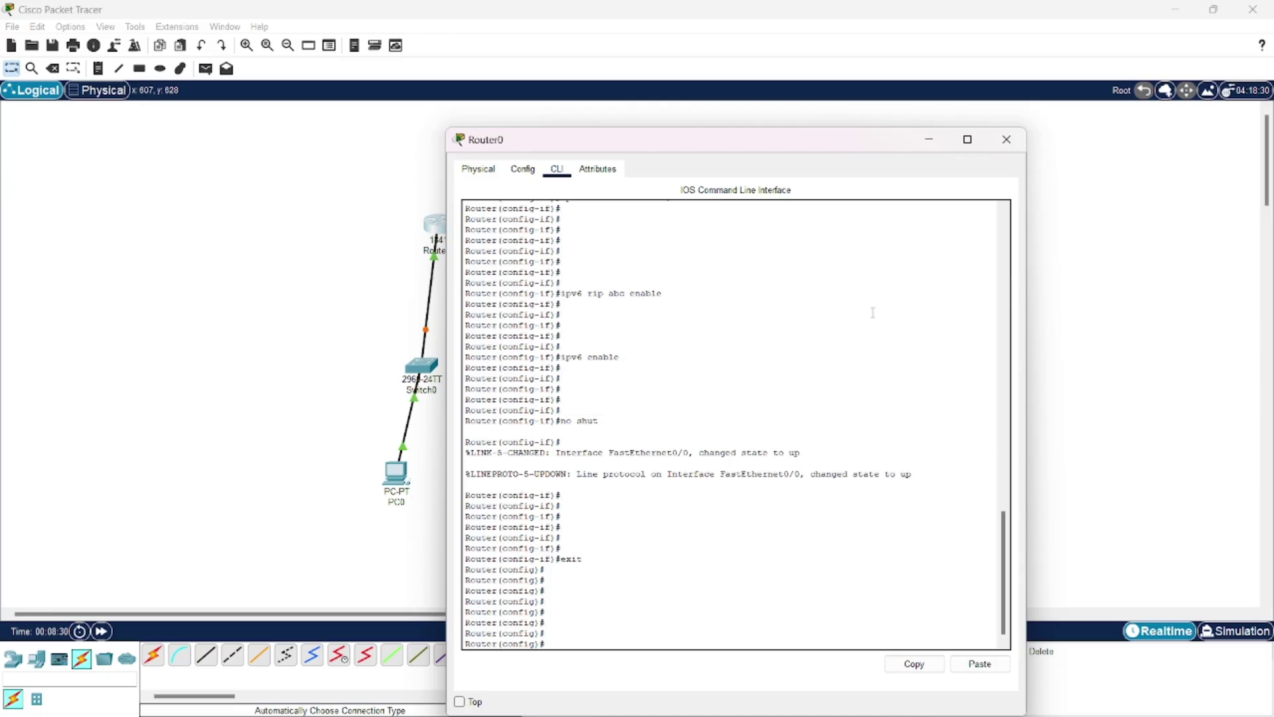
Select Router0's FastEthernet0/1 and assign it IPv6 address 2002::2/64
{"action": "left_click_drag", "start_coordinate": [811, 142], "coordinate": [831, 333]}
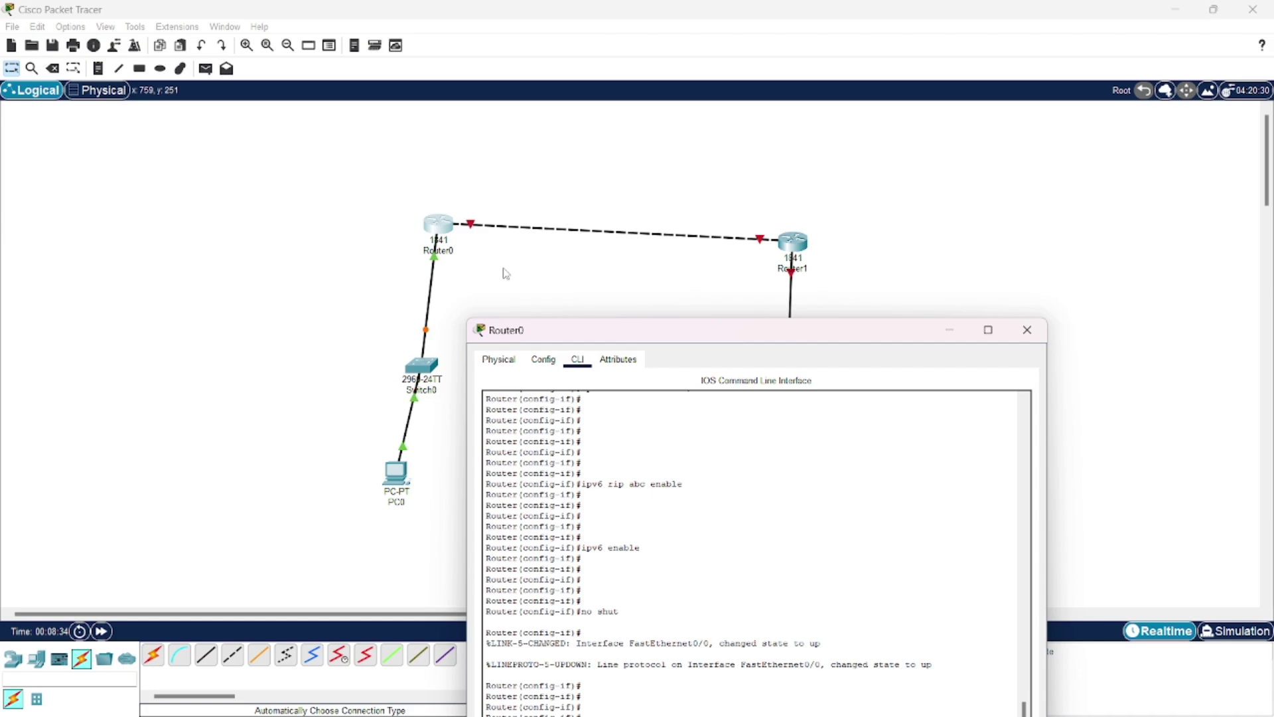
{"action": "left_click_drag", "start_coordinate": [718, 320], "coordinate": [705, 35]}
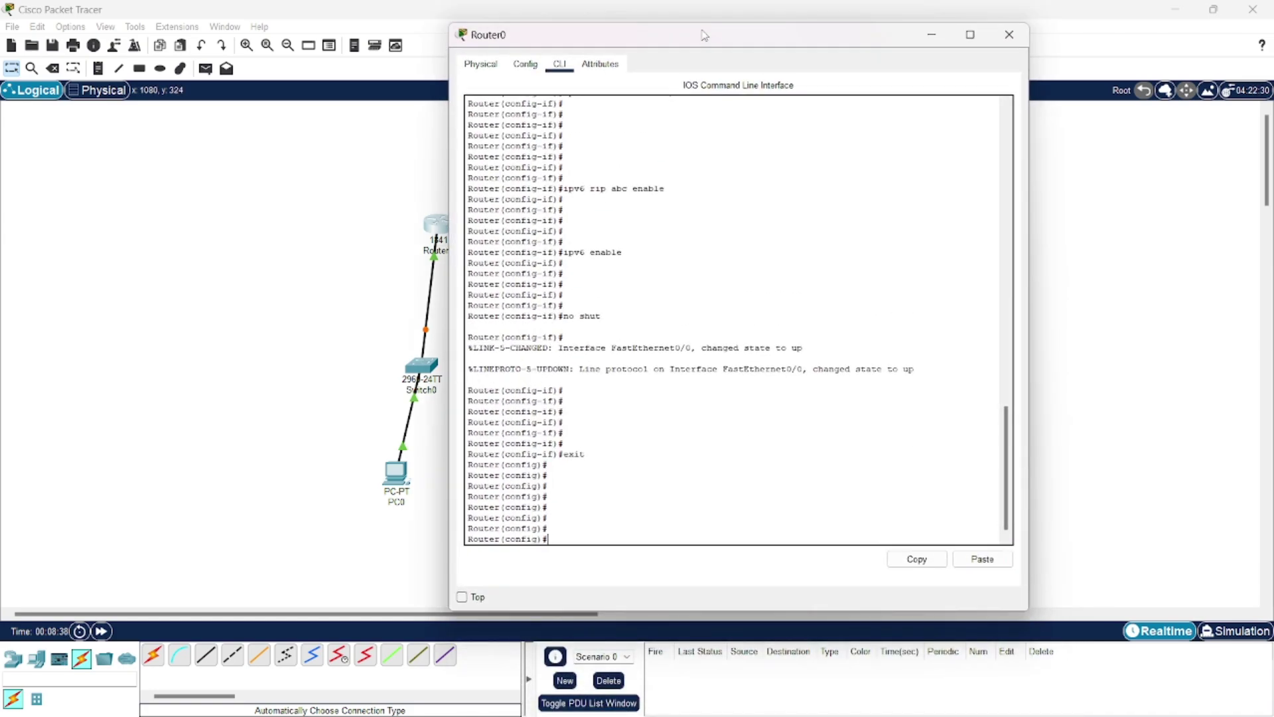
{"action": "type", "text": "int f0/1"}
{"action": "key", "text": "Return"}
{"action": "key", "text": "Return"}
{"action": "key", "text": "Return"}
{"action": "key", "text": "Return"}
{"action": "key", "text": "Return"}
{"action": "key", "text": "Return"}
{"action": "key", "text": "Return"}
{"action": "key", "text": "Return"}
{"action": "key", "text": "Return"}
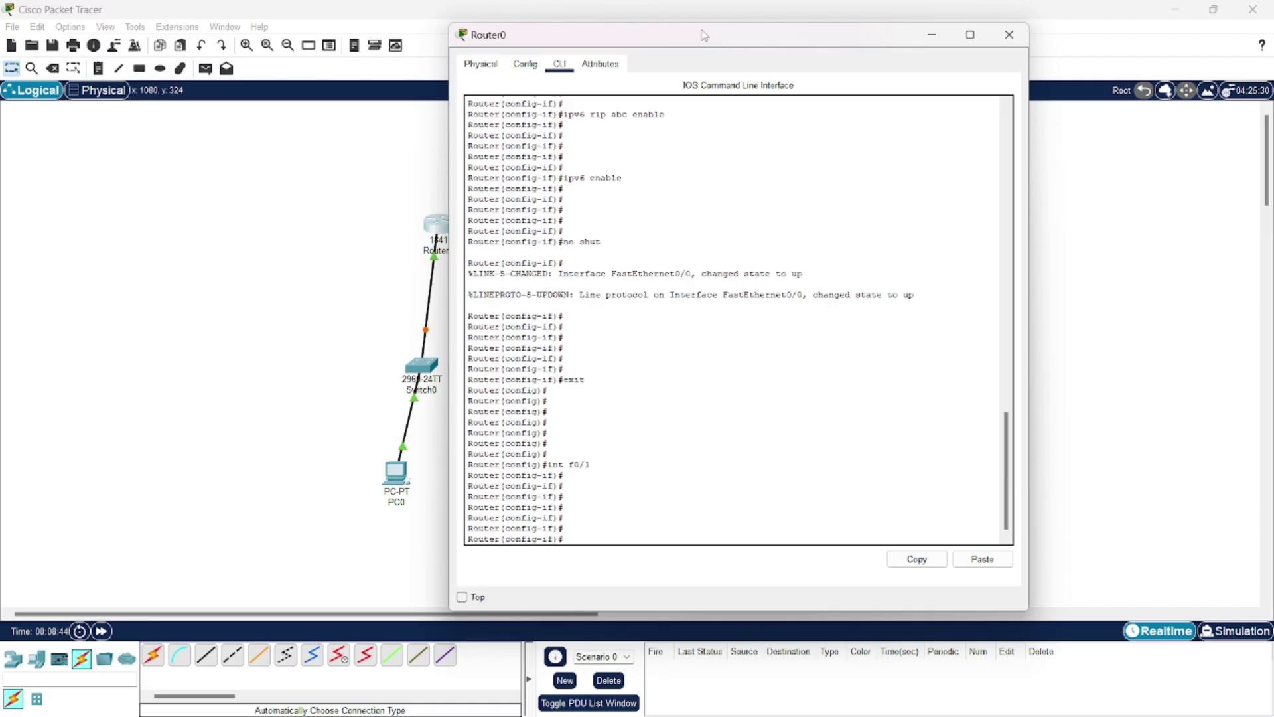
{"action": "type", "text": "ipv6 "}
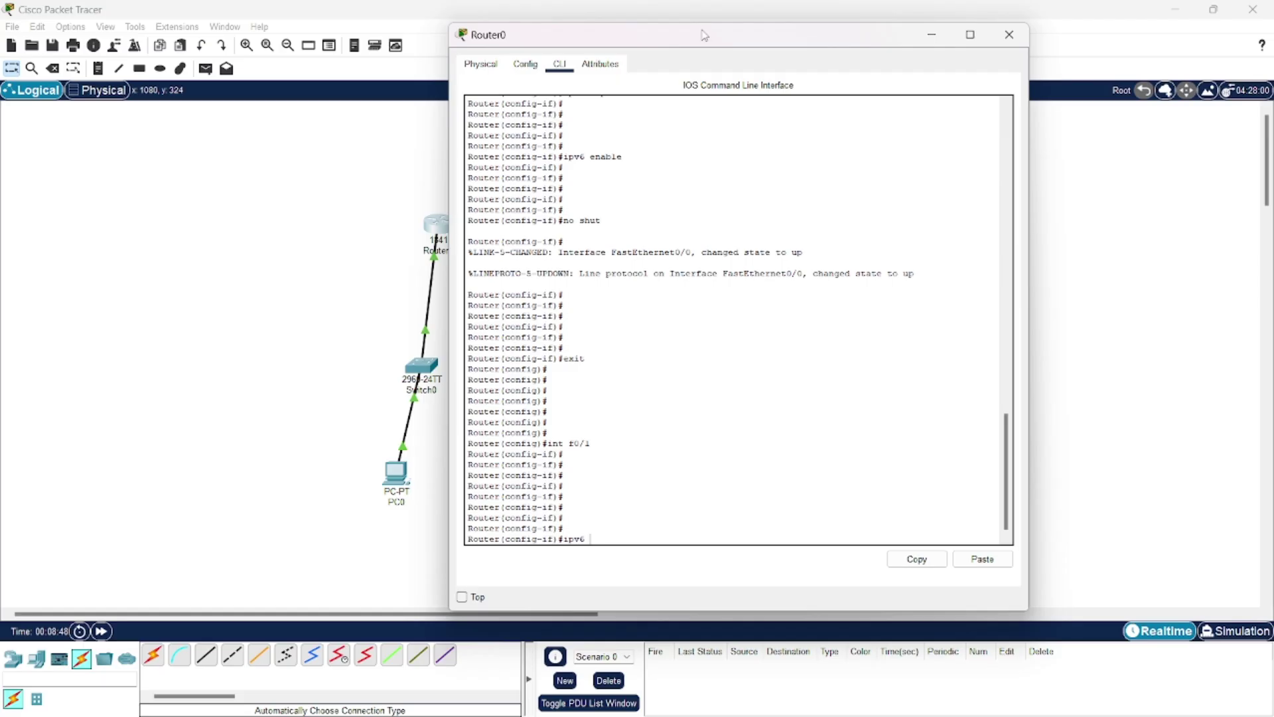
{"action": "type", "text": "address 2002::2/64"}
{"action": "key", "text": "Return"}
{"action": "key", "text": "Return"}
{"action": "key", "text": "Return"}
{"action": "key", "text": "Return"}
{"action": "key", "text": "Return"}
{"action": "key", "text": "Return"}
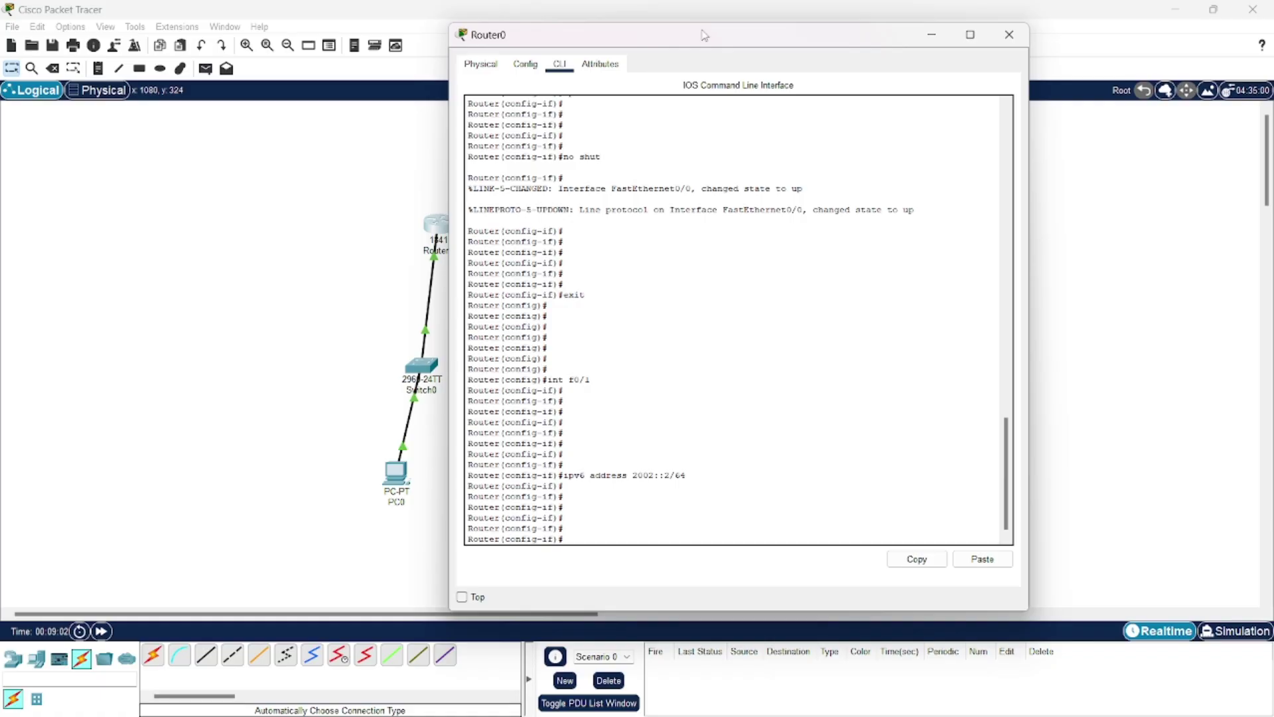
Enable RIPng abc and IPv6 on f0/1 and bring it up with no shut
{"action": "type", "text": "ipv6 rip abc enable"}
{"action": "key", "text": "Return"}
{"action": "key", "text": "Return"}
{"action": "key", "text": "Return"}
{"action": "key", "text": "Return"}
{"action": "key", "text": "Return"}
{"action": "key", "text": "Return"}
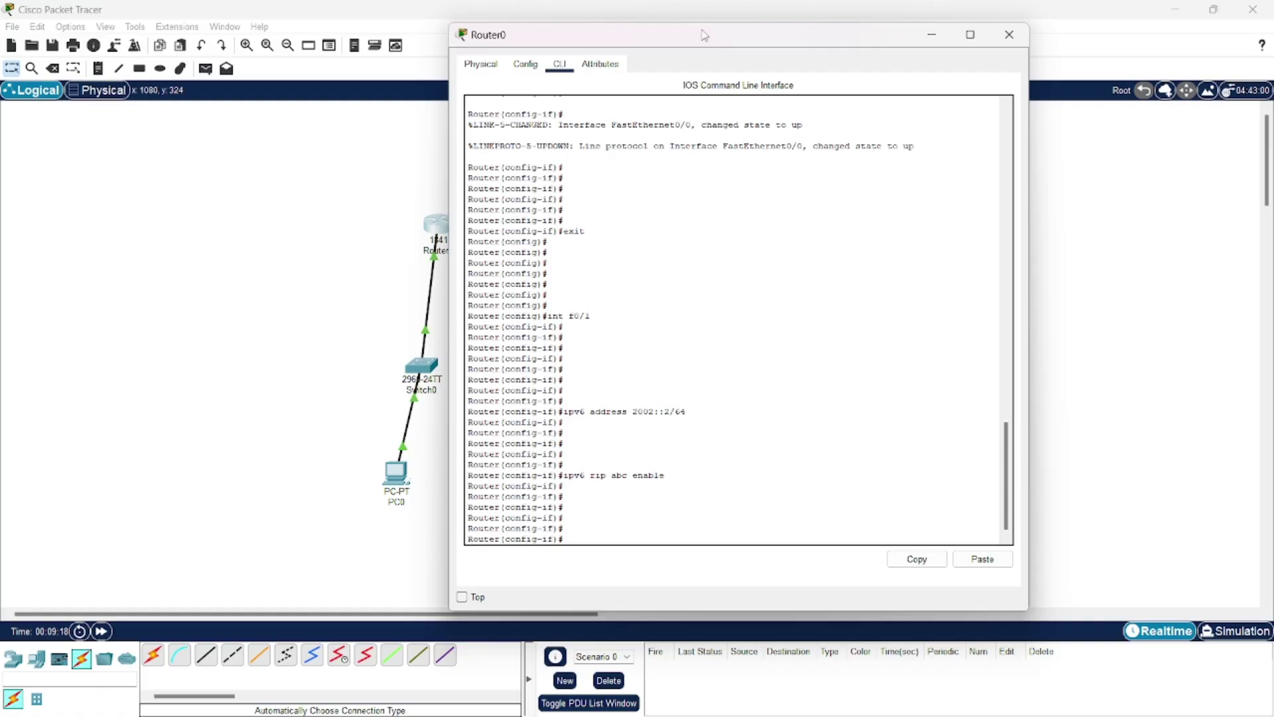
{"action": "type", "text": "ipv6 enable"}
{"action": "key", "text": "Return"}
{"action": "key", "text": "Return"}
{"action": "key", "text": "Return"}
{"action": "key", "text": "Return"}
{"action": "key", "text": "Return"}
{"action": "key", "text": "Return"}
{"action": "key", "text": "Return"}
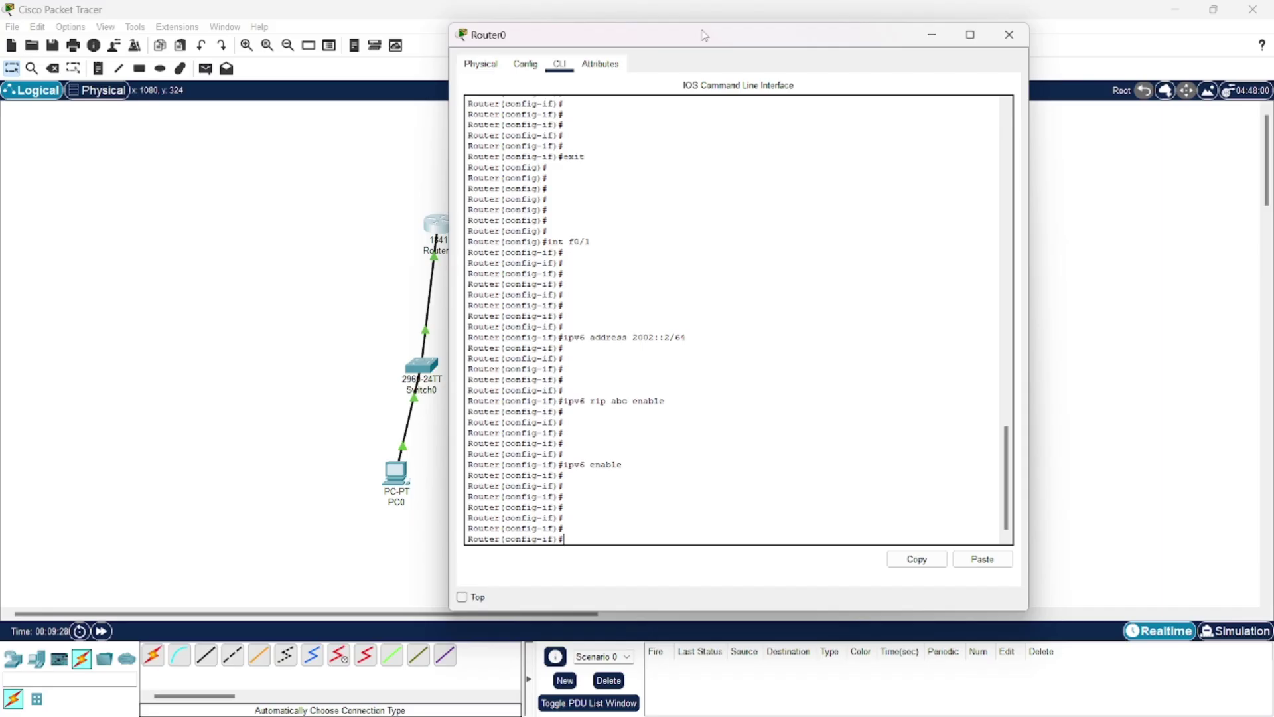
{"action": "type", "text": "no shut"}
{"action": "key", "text": "Return"}
{"action": "key", "text": "Return"}
{"action": "key", "text": "Return"}
{"action": "key", "text": "Return"}
{"action": "key", "text": "Return"}
{"action": "key", "text": "Return"}
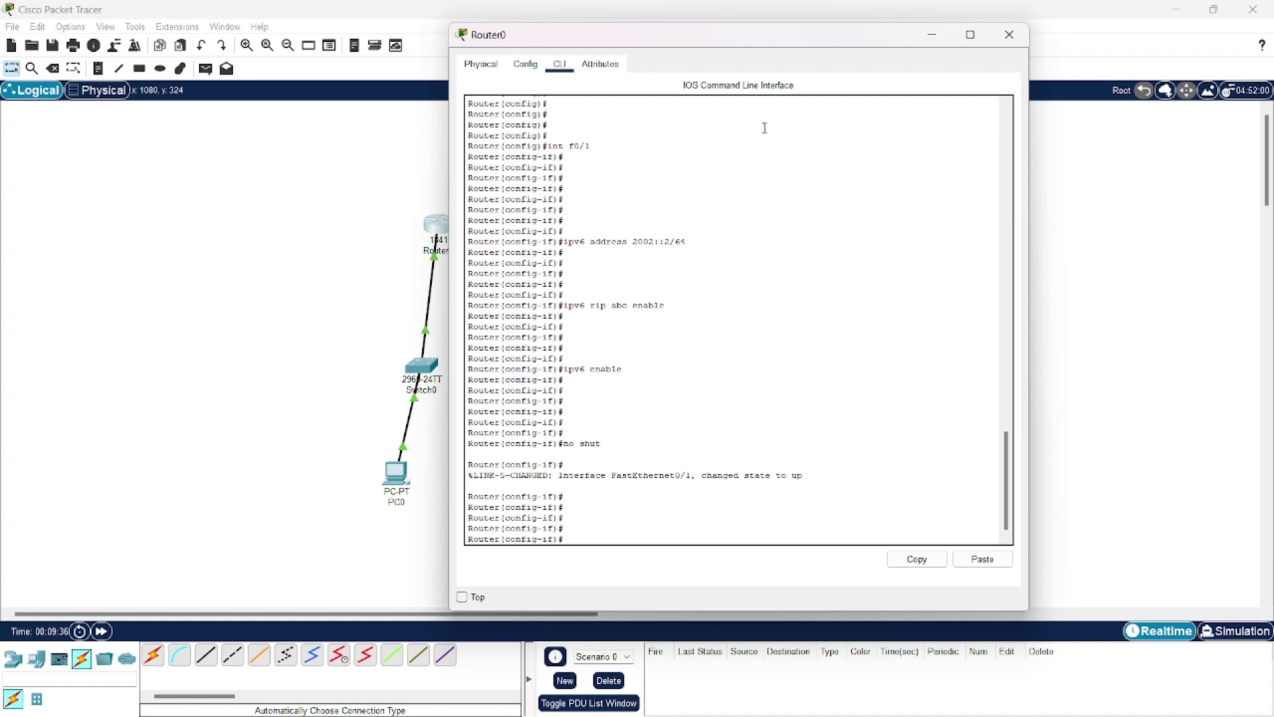
Open Router1's CLI, decline the setup dialog, and enter global configuration mode
{"action": "left_click", "coordinate": [1009, 35]}
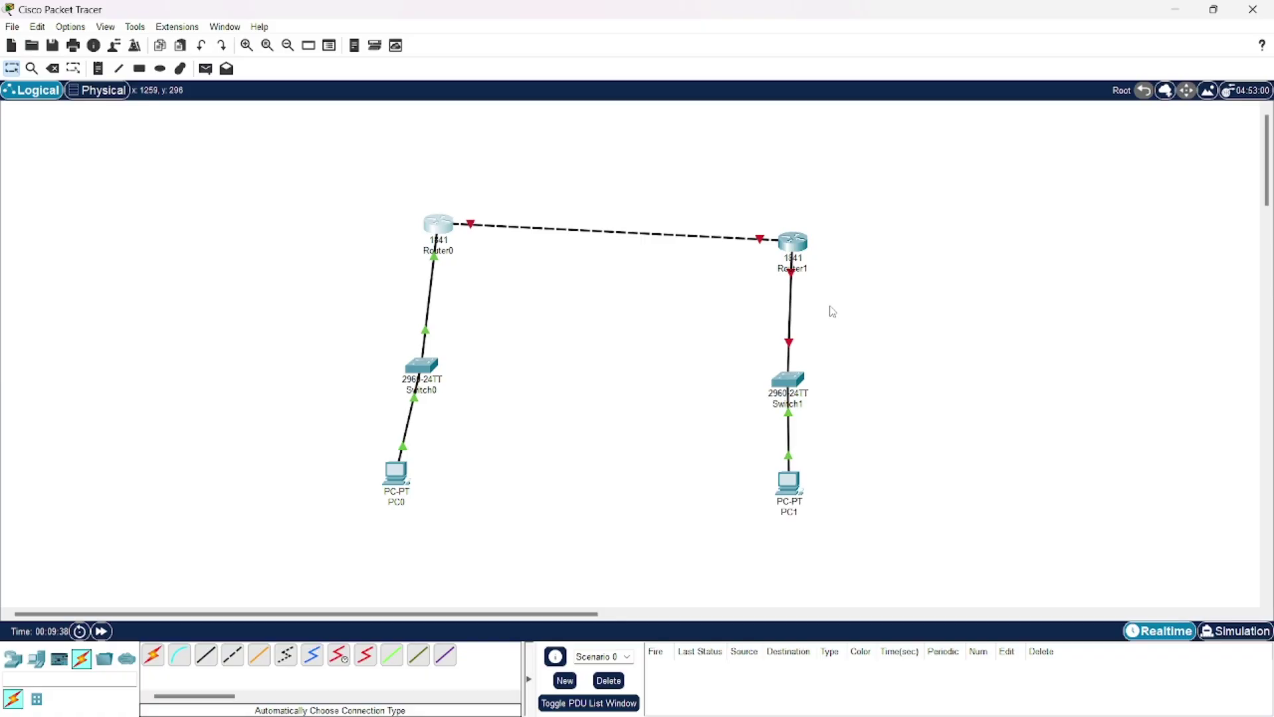
{"action": "left_click", "coordinate": [800, 255]}
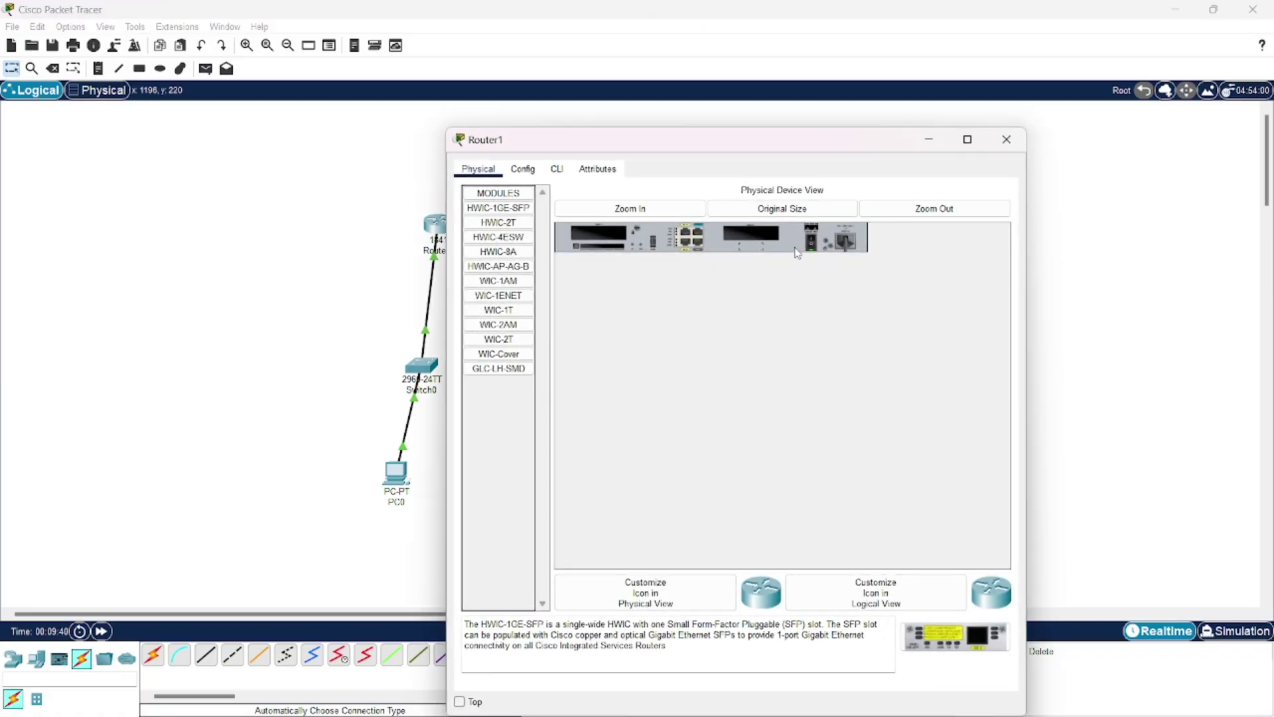
{"action": "left_click", "coordinate": [558, 170]}
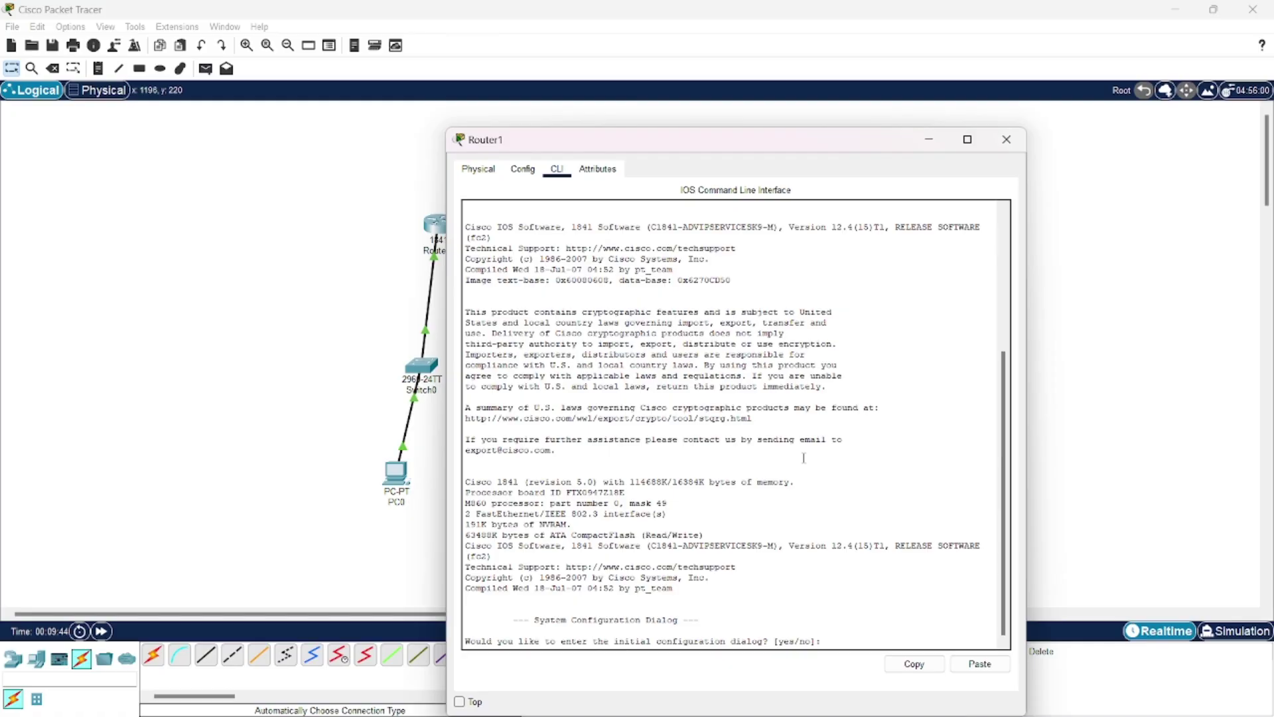
{"action": "type", "text": "no"}
{"action": "key", "text": "Return"}
{"action": "key", "text": "Return"}
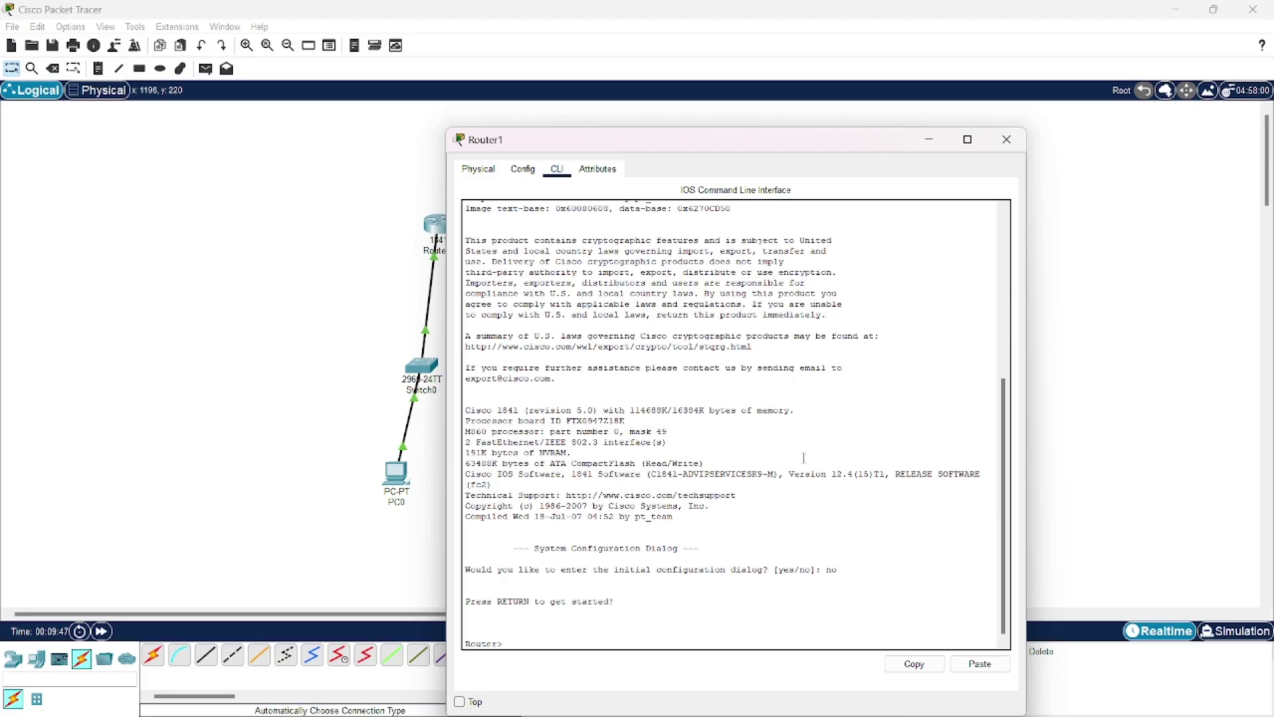
{"action": "type", "text": "en"}
{"action": "key", "text": "Return"}
{"action": "key", "text": "Return"}
{"action": "key", "text": "Return"}
{"action": "key", "text": "Return"}
{"action": "key", "text": "Return"}
{"action": "key", "text": "Return"}
{"action": "key", "text": "Return"}
{"action": "key", "text": "Return"}
{"action": "type", "text": "c"}
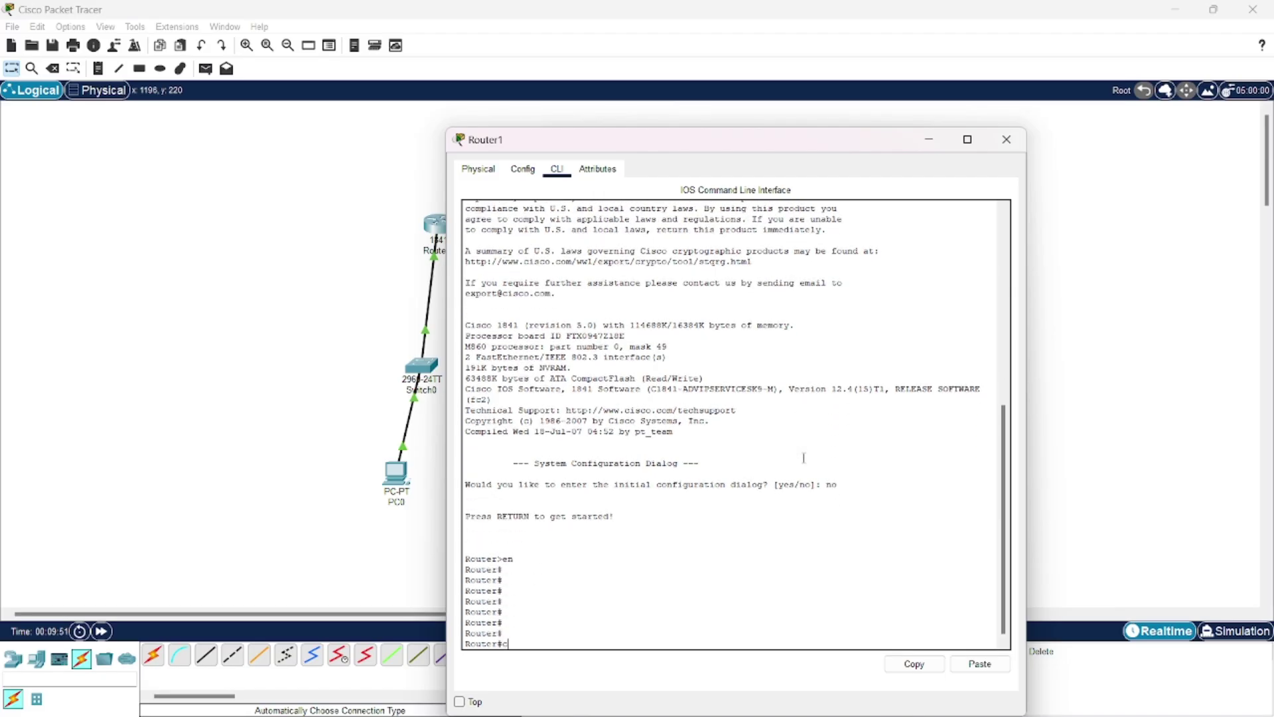
{"action": "type", "text": "onfig t"}
{"action": "key", "text": "Return"}
{"action": "key", "text": "Return"}
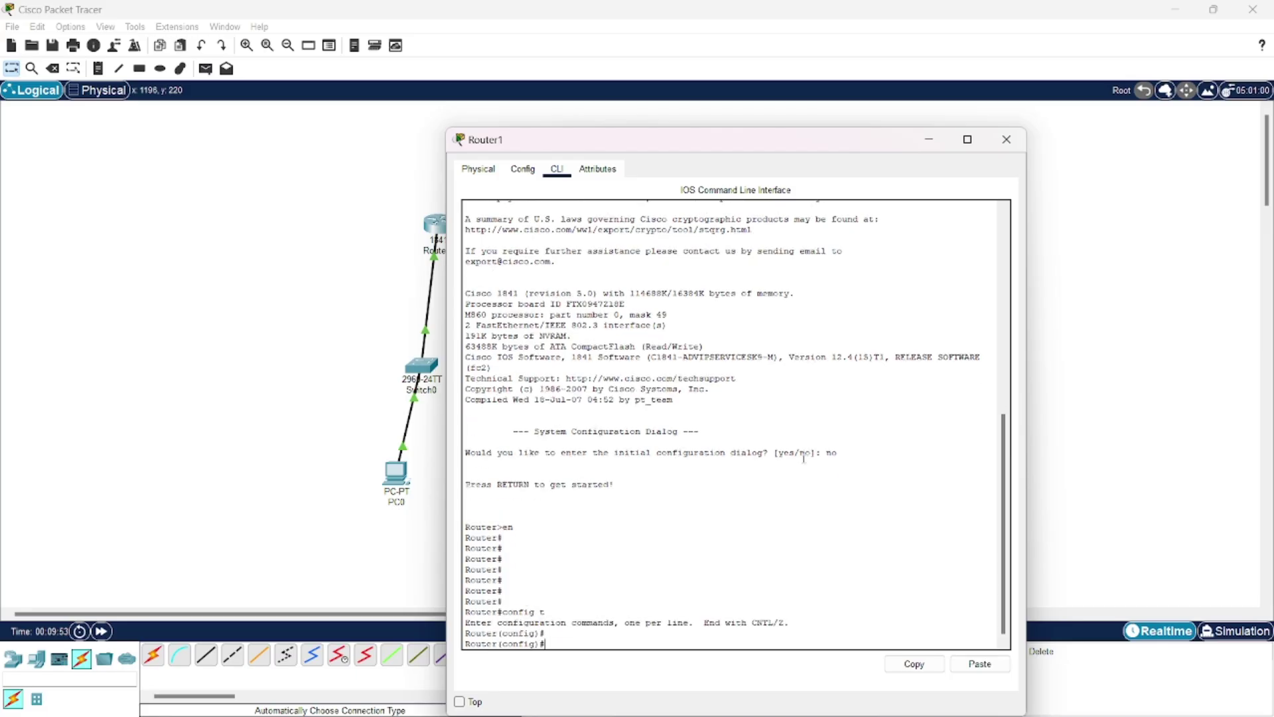
Enable IPv6 unicast routing on Router1 and enter interface f0/0
{"action": "key", "text": "Return"}
{"action": "key", "text": "Return"}
{"action": "key", "text": "Return"}
{"action": "key", "text": "Return"}
{"action": "key", "text": "Return"}
{"action": "key", "text": "Return"}
{"action": "key", "text": "Return"}
{"action": "key", "text": "Return"}
{"action": "key", "text": "Return"}
{"action": "key", "text": "Return"}
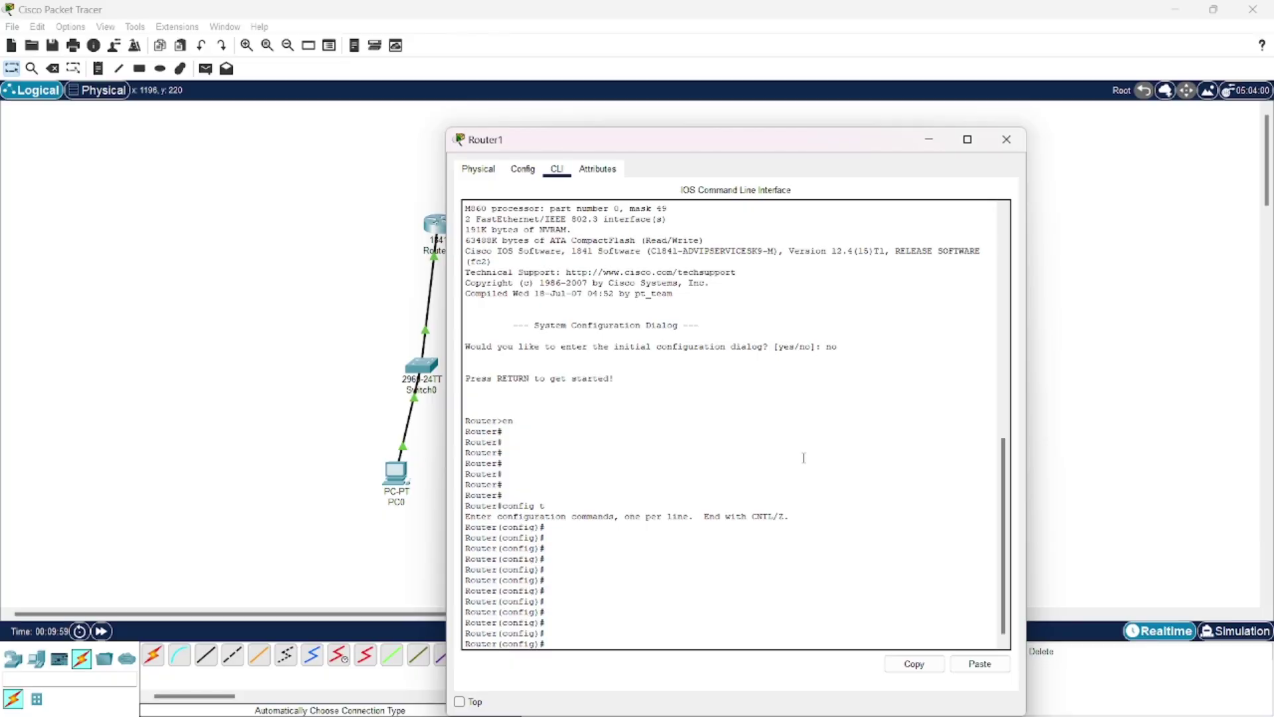
{"action": "type", "text": "ipv6 unicast"}
{"action": "key", "text": "Return"}
{"action": "key", "text": "Return"}
{"action": "key", "text": "Return"}
{"action": "key", "text": "Return"}
{"action": "key", "text": "Return"}
{"action": "key", "text": "Return"}
{"action": "key", "text": "Return"}
{"action": "key", "text": "Return"}
{"action": "key", "text": "Return"}
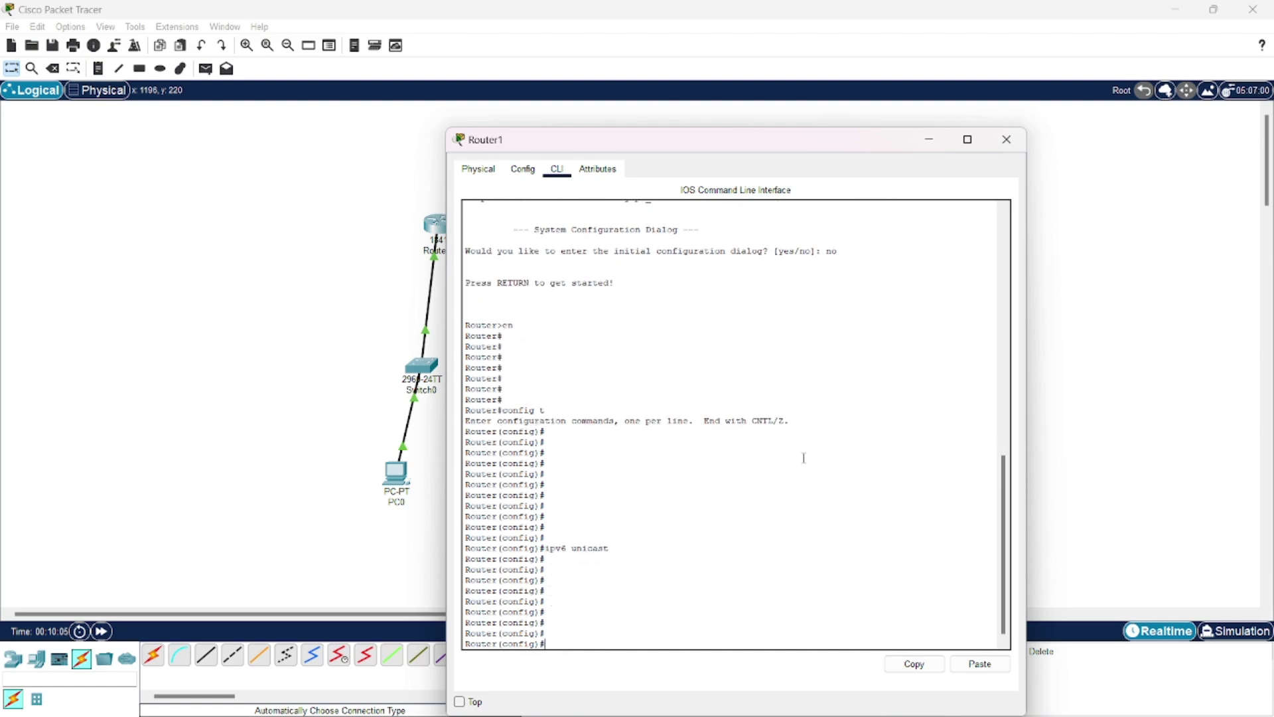
{"action": "type", "text": "int f0/0"}
{"action": "key", "text": "Return"}
{"action": "key", "text": "Return"}
{"action": "key", "text": "Return"}
{"action": "key", "text": "Return"}
{"action": "key", "text": "Return"}
{"action": "key", "text": "Return"}
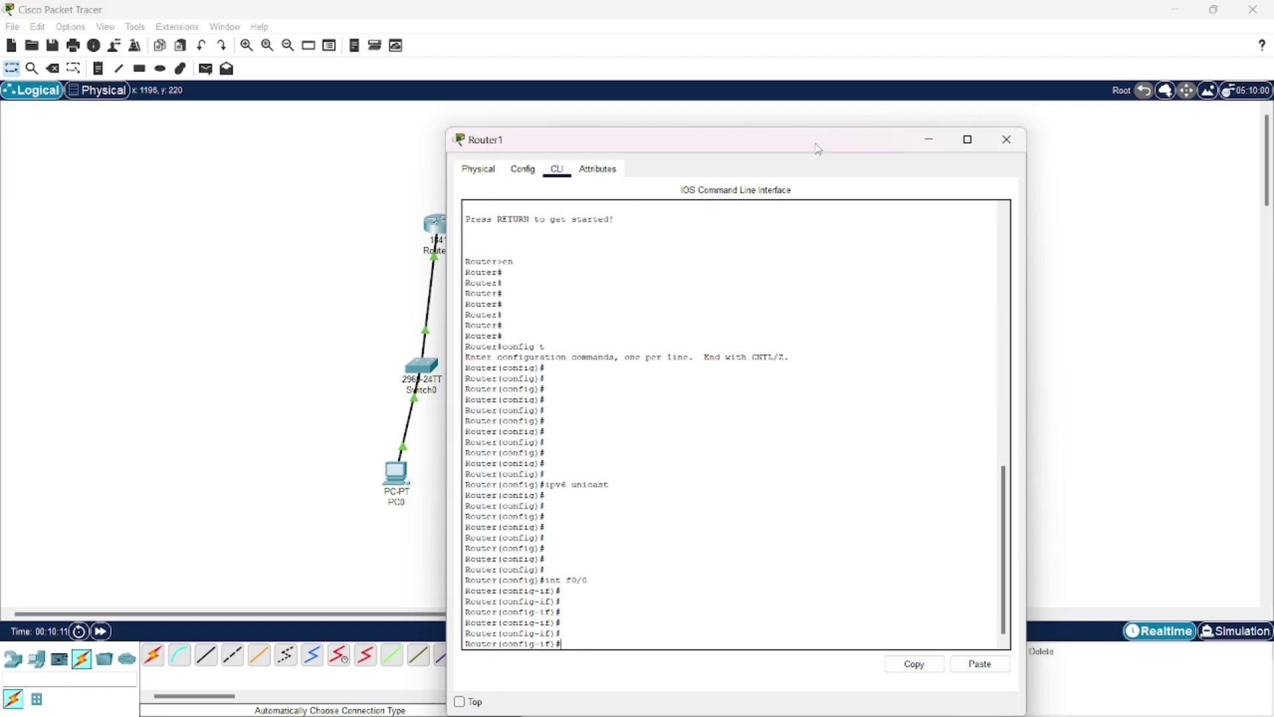
Assign 3000::1/64 to Router1's f0/0 and enable RIPng process abc on it
{"action": "left_click_drag", "start_coordinate": [817, 149], "coordinate": [493, 145]}
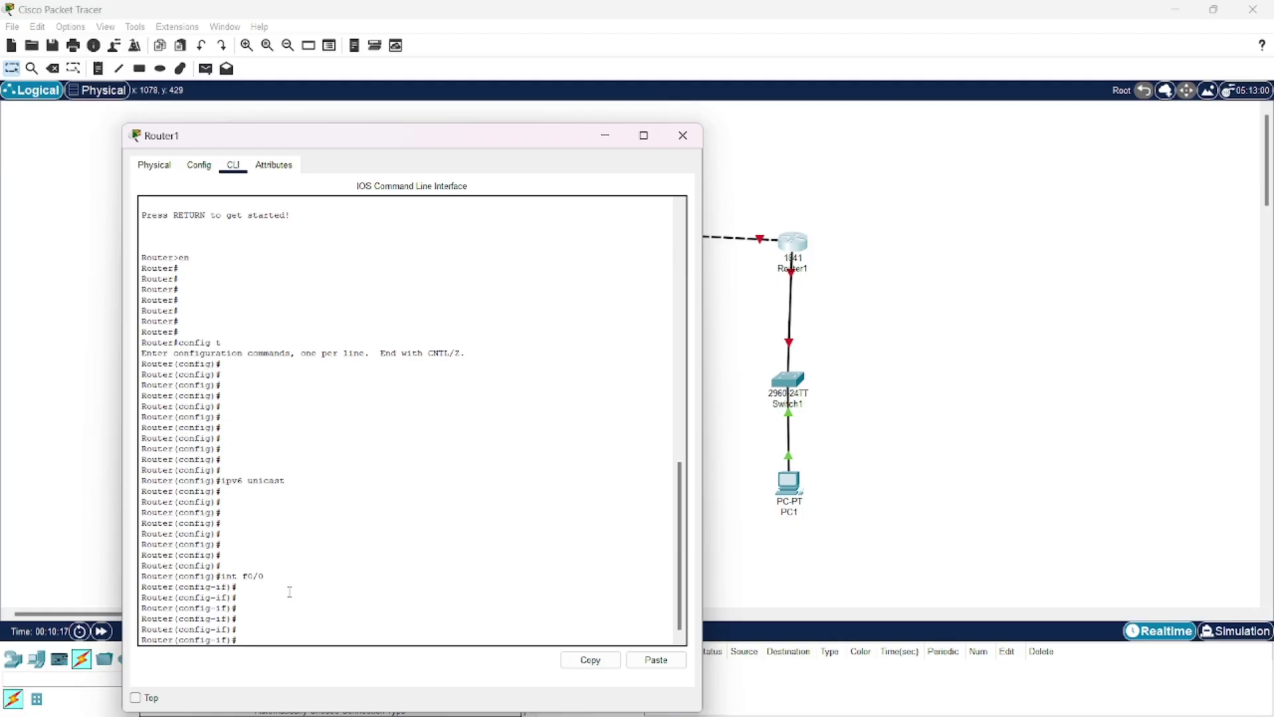
{"action": "type", "text": "ipv6 address 3000::1/64"}
{"action": "key", "text": "Return"}
{"action": "key", "text": "Return"}
{"action": "key", "text": "Return"}
{"action": "key", "text": "Return"}
{"action": "key", "text": "Return"}
{"action": "key", "text": "Return"}
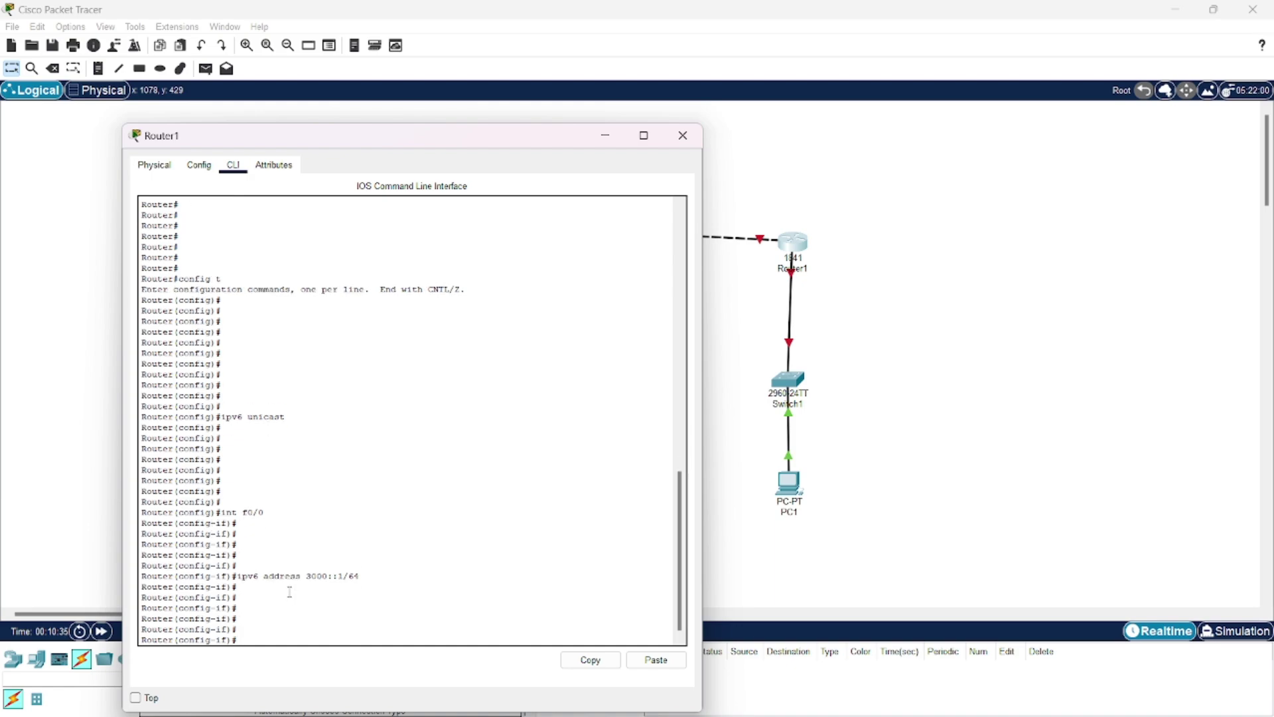
{"action": "type", "text": "ipv6 rip abc enable"}
{"action": "key", "text": "Return"}
{"action": "key", "text": "Return"}
{"action": "key", "text": "Return"}
{"action": "key", "text": "Return"}
{"action": "key", "text": "Return"}
{"action": "key", "text": "Return"}
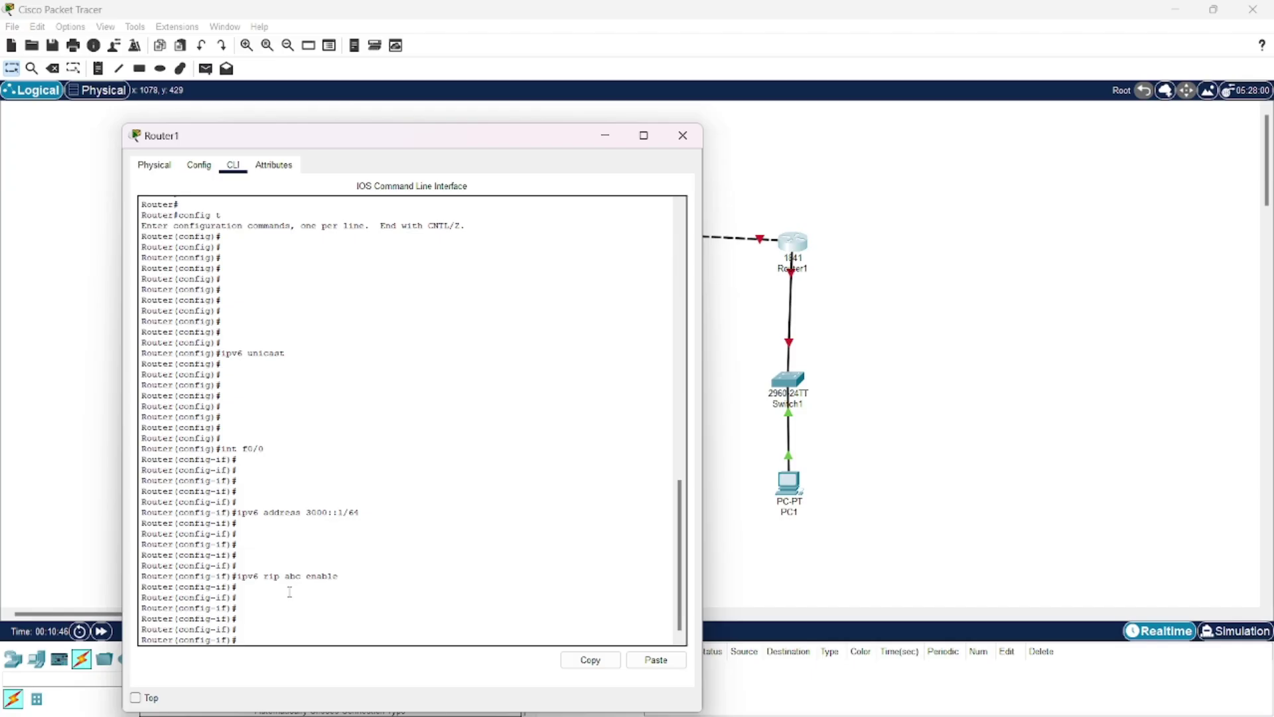
Enable IPv6 on f0/0, bring it up with no shut, and exit the interface
{"action": "type", "text": "ipv6 enable"}
{"action": "key", "text": "Return"}
{"action": "key", "text": "Return"}
{"action": "key", "text": "Return"}
{"action": "key", "text": "Return"}
{"action": "key", "text": "Return"}
{"action": "key", "text": "Return"}
{"action": "key", "text": "Return"}
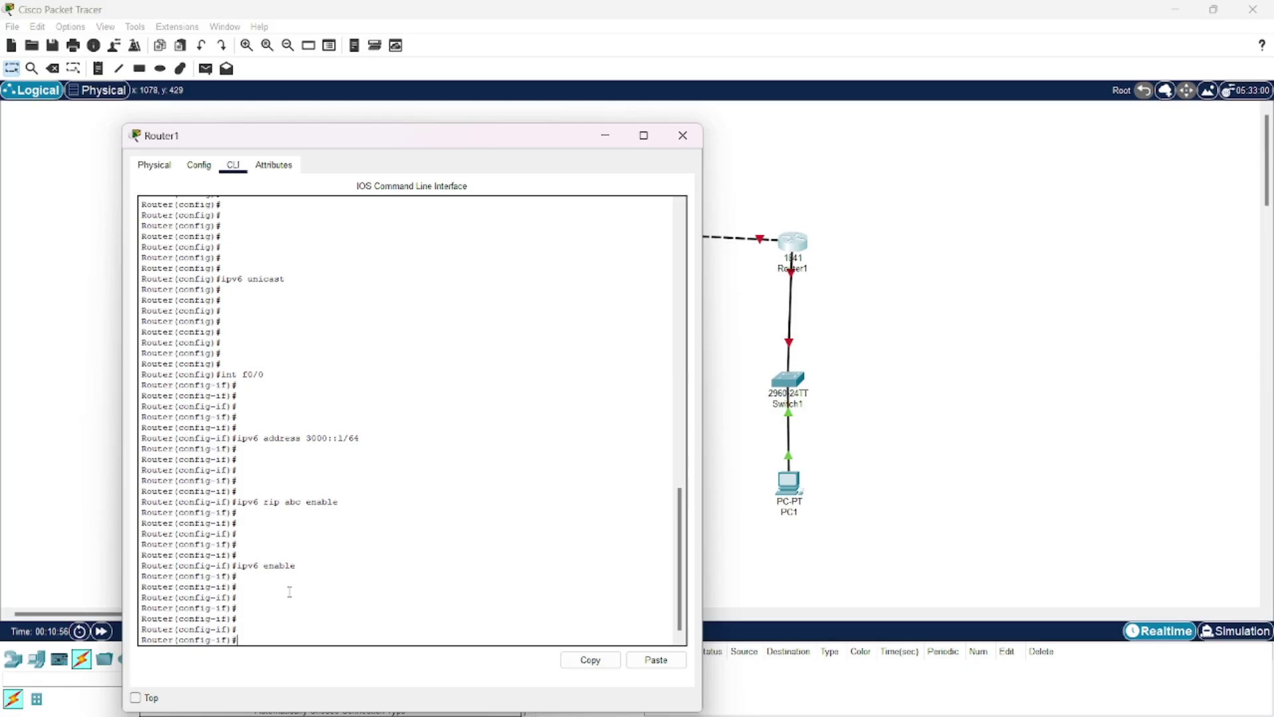
{"action": "type", "text": "no shut"}
{"action": "key", "text": "Return"}
{"action": "key", "text": "Return"}
{"action": "key", "text": "Return"}
{"action": "key", "text": "Return"}
{"action": "key", "text": "Return"}
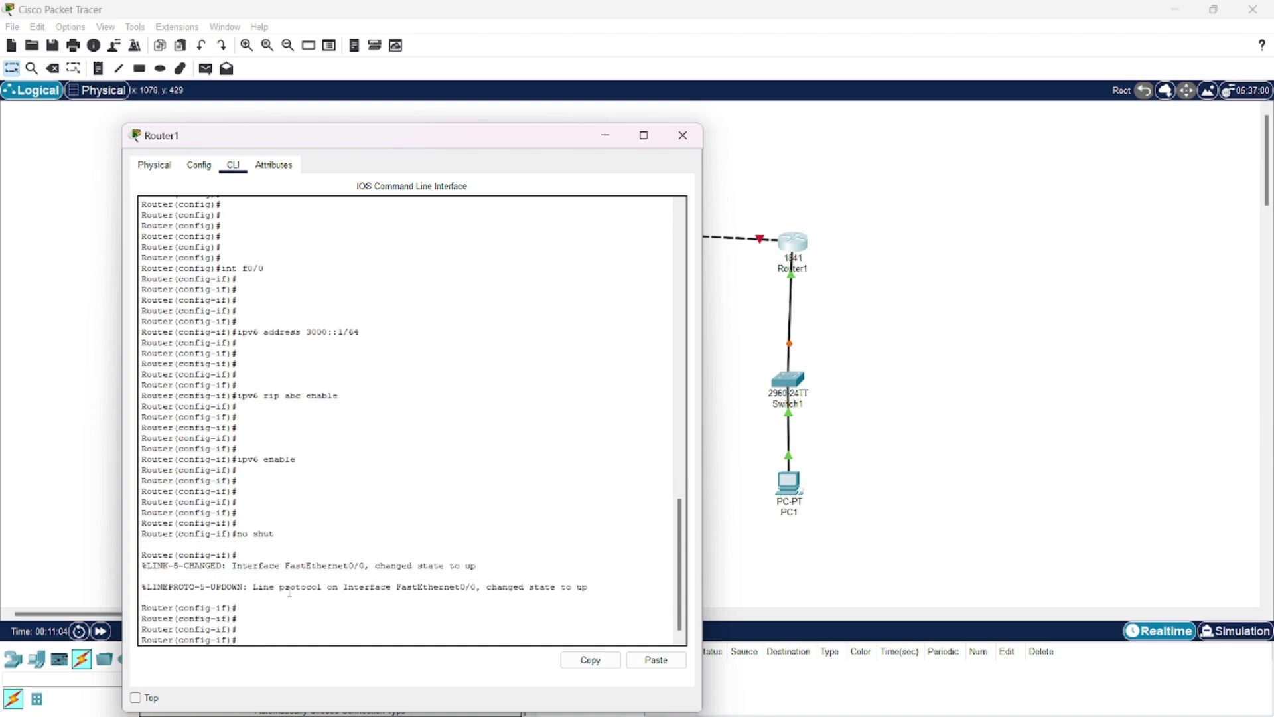
{"action": "type", "text": "exit"}
{"action": "key", "text": "Return"}
{"action": "key", "text": "Return"}
{"action": "key", "text": "Return"}
{"action": "key", "text": "Return"}
{"action": "key", "text": "Return"}
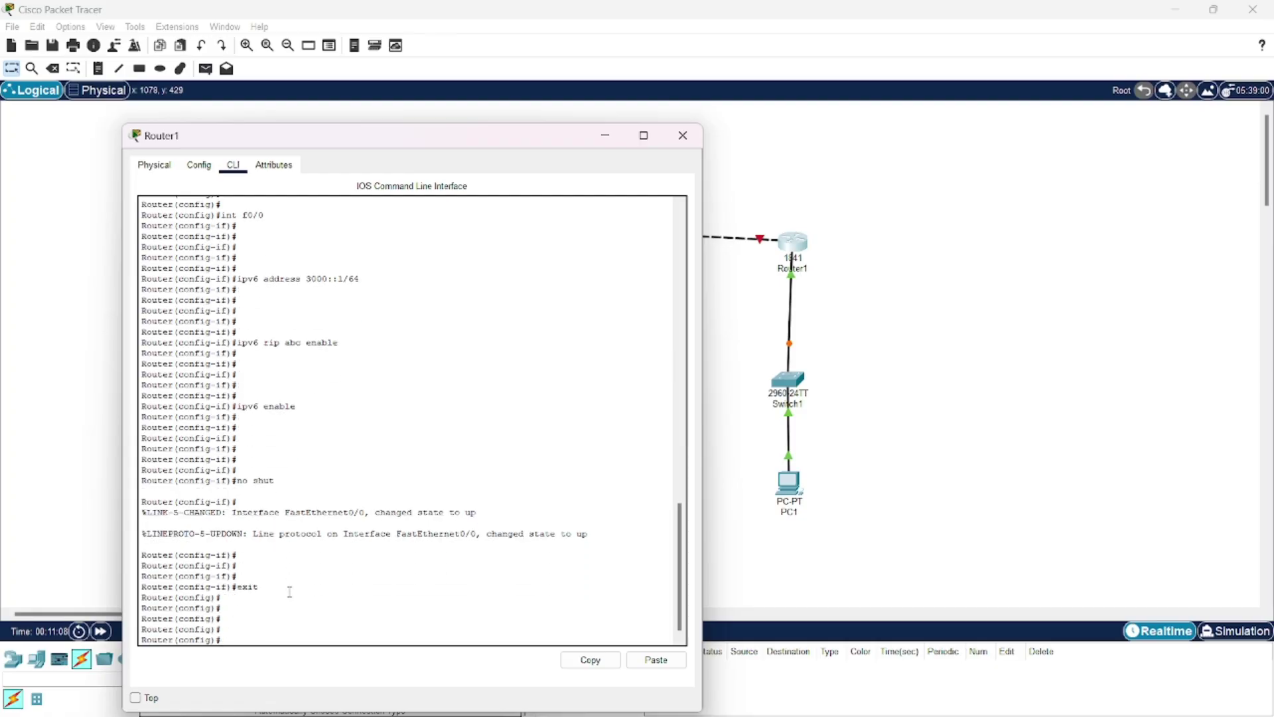
Select Router1's FastEthernet0/1, assign 2002::3/64, and enable RIPng abc on it
{"action": "type", "text": "int 0/1"}
{"action": "key", "text": "Return"}
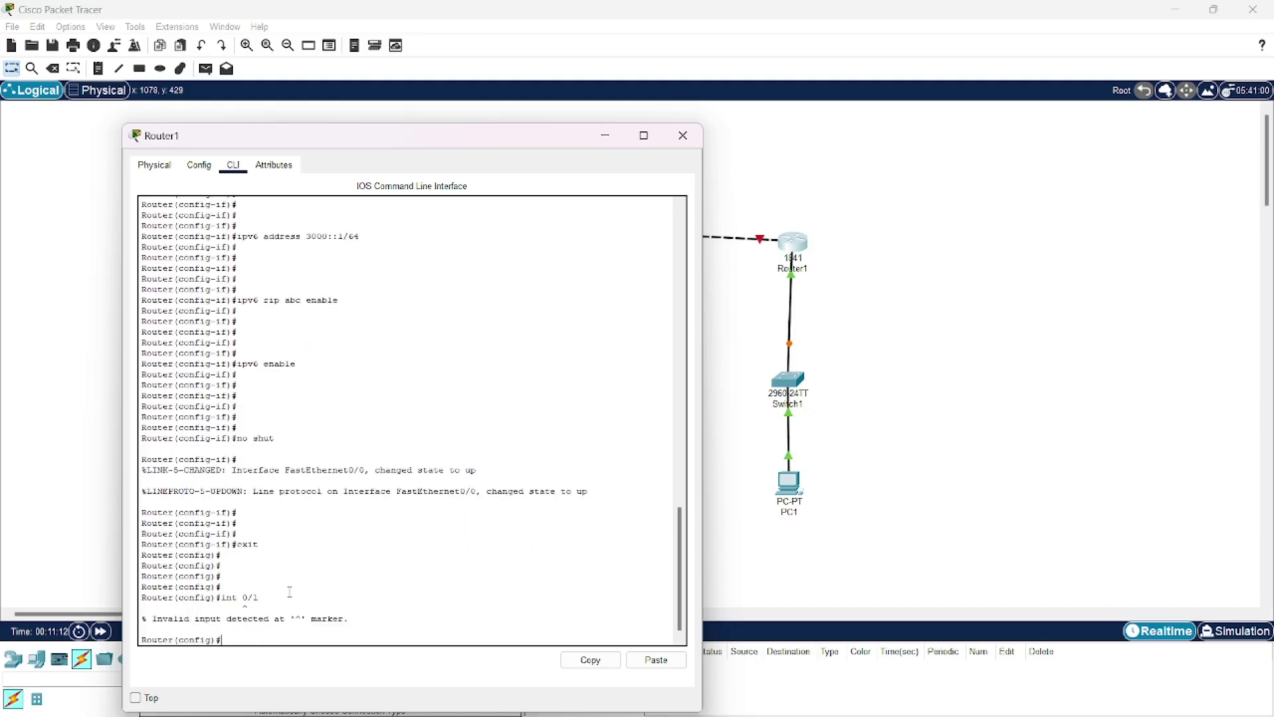
{"action": "key", "text": "Return"}
{"action": "key", "text": "Return"}
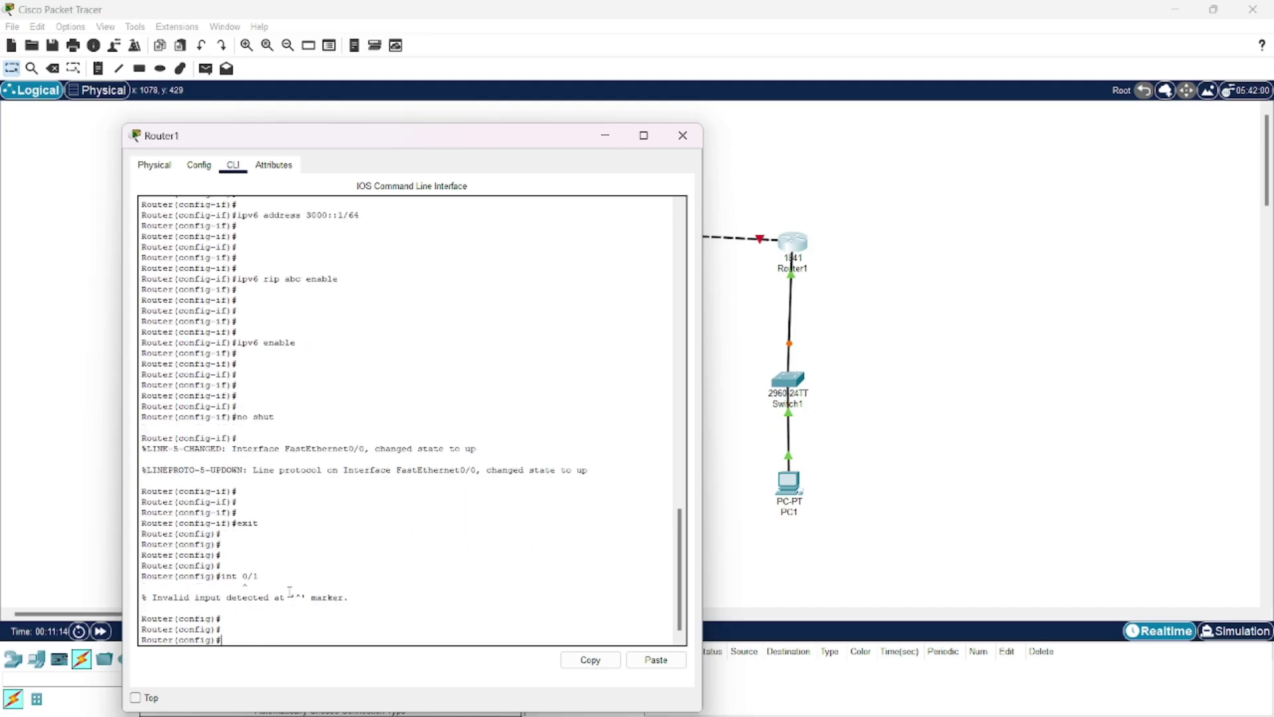
{"action": "type", "text": "int f0/1"}
{"action": "key", "text": "Return"}
{"action": "key", "text": "Return"}
{"action": "key", "text": "Return"}
{"action": "key", "text": "Return"}
{"action": "key", "text": "Return"}
{"action": "key", "text": "Return"}
{"action": "key", "text": "Return"}
{"action": "type", "text": "ig-if)#i"}
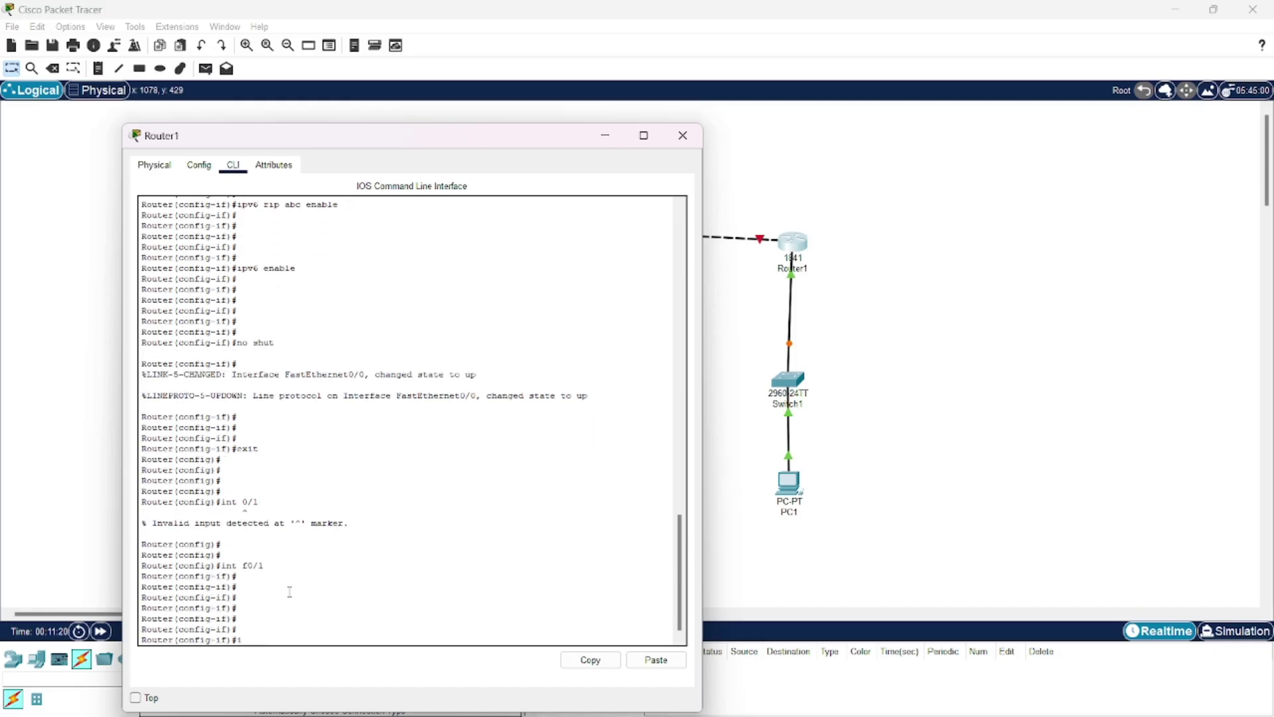
{"action": "type", "text": "pv6 addres"}
{"action": "type", "text": "s 2002::3/64"}
{"action": "key", "text": "Return"}
{"action": "key", "text": "Return"}
{"action": "key", "text": "Return"}
{"action": "key", "text": "Return"}
{"action": "key", "text": "Return"}
{"action": "key", "text": "Return"}
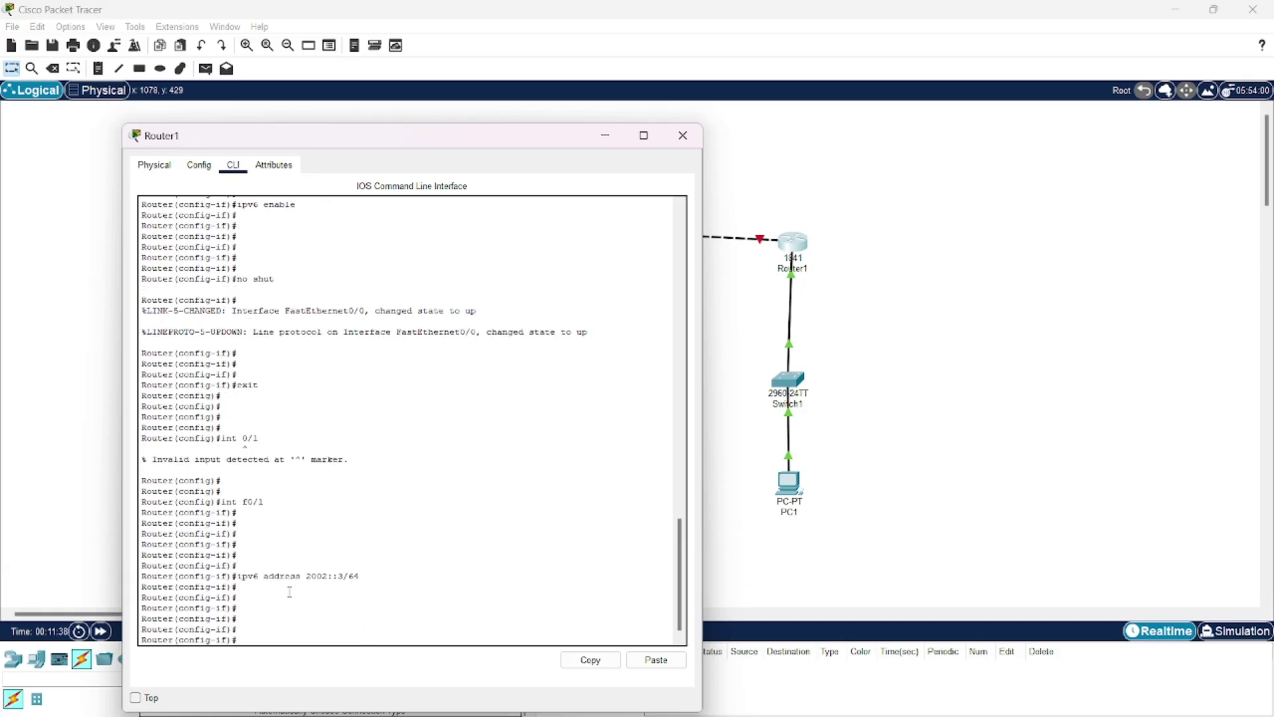
{"action": "type", "text": "ipv6 rip abc enable"}
{"action": "key", "text": "Return"}
{"action": "key", "text": "Return"}
{"action": "key", "text": "Return"}
{"action": "key", "text": "Return"}
{"action": "key", "text": "Return"}
{"action": "key", "text": "Return"}
{"action": "key", "text": "Return"}
Enable IPv6 on f0/1 and bring the router-to-router link up with no shut
{"action": "type", "text": "ipv"}
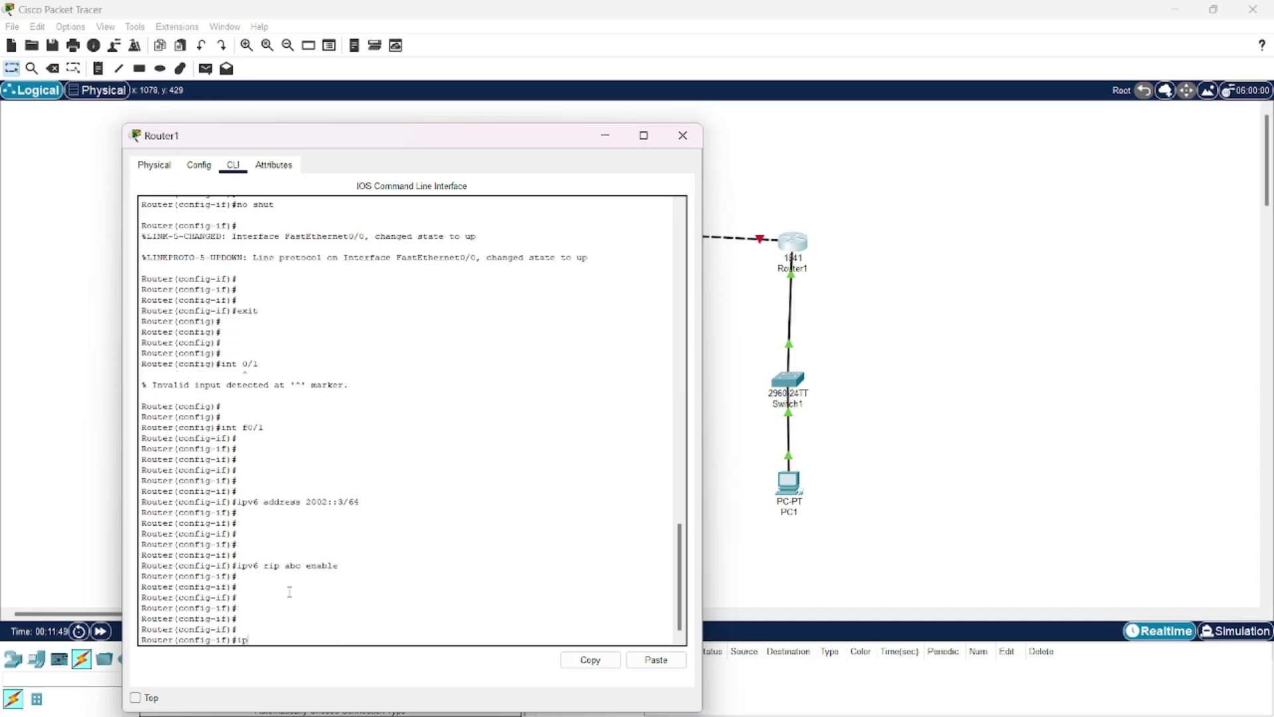
{"action": "type", "text": "6 enable"}
{"action": "key", "text": "Return"}
{"action": "key", "text": "Return"}
{"action": "key", "text": "Return"}
{"action": "key", "text": "Return"}
{"action": "key", "text": "Return"}
{"action": "key", "text": "Return"}
{"action": "key", "text": "Return"}
{"action": "key", "text": "Return"}
{"action": "key", "text": "Return"}
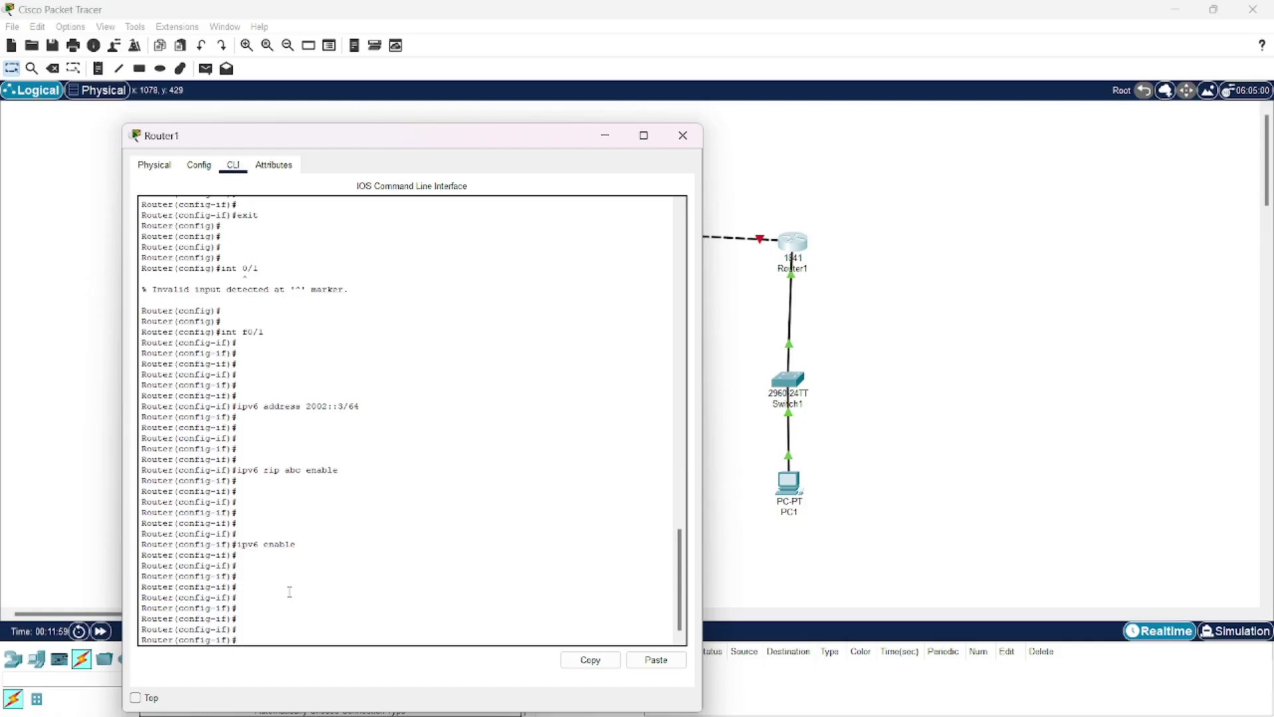
{"action": "type", "text": "no shut"}
{"action": "key", "text": "Return"}
{"action": "key", "text": "Return"}
{"action": "key", "text": "Return"}
{"action": "key", "text": "Return"}
{"action": "key", "text": "Return"}
{"action": "key", "text": "Return"}
{"action": "key", "text": "Return"}
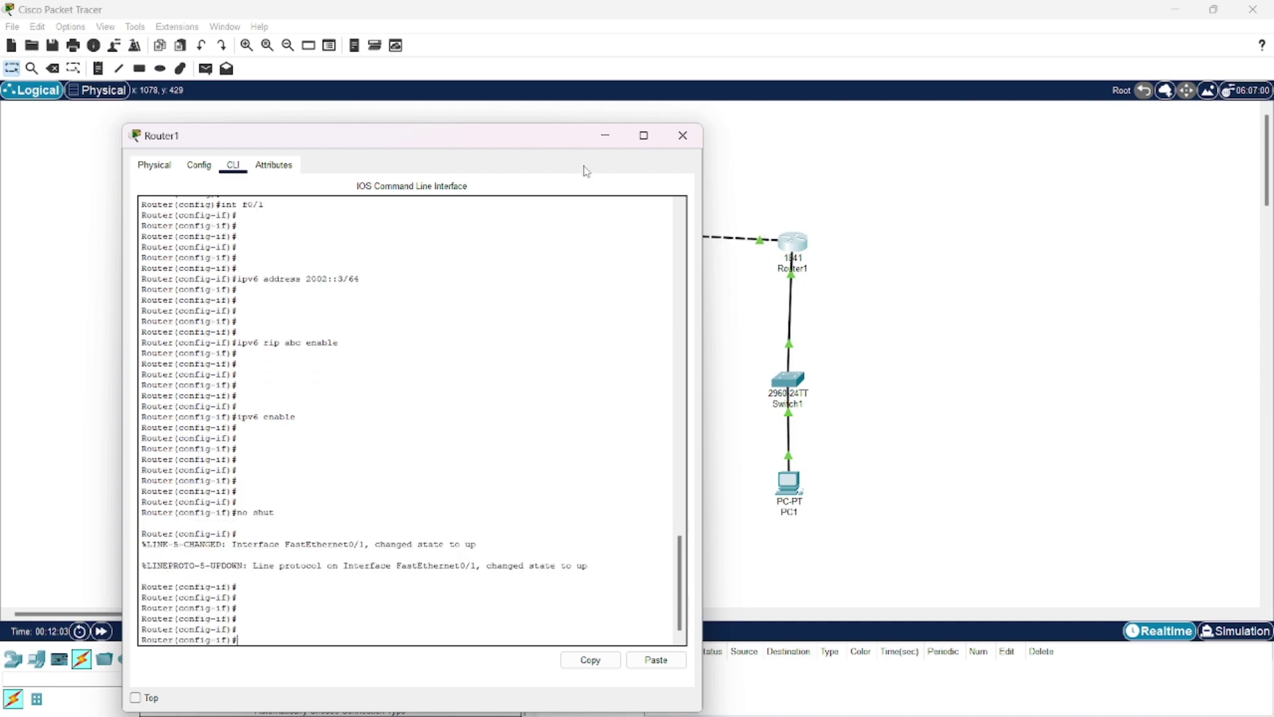
Close Router1's window and send a simple PDU ping from PC0 to PC1
{"action": "left_click", "coordinate": [682, 135]}
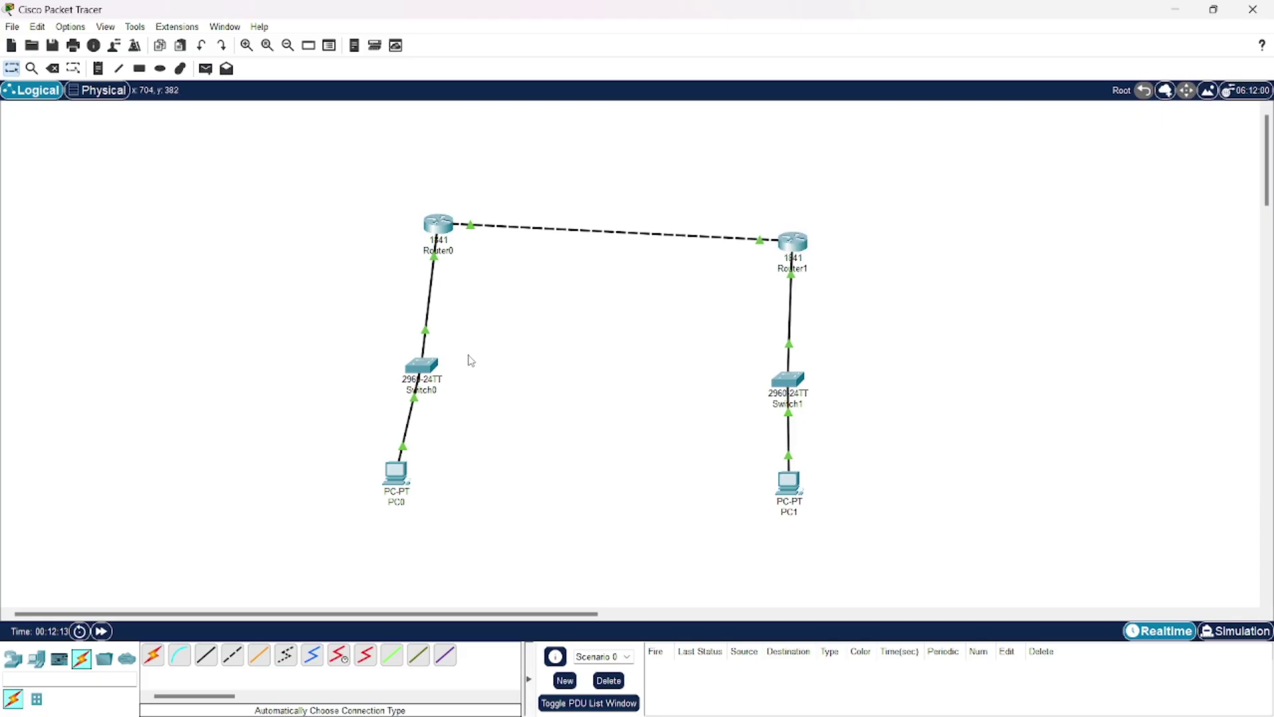
{"action": "left_click", "coordinate": [207, 71]}
{"action": "left_click", "coordinate": [400, 474]}
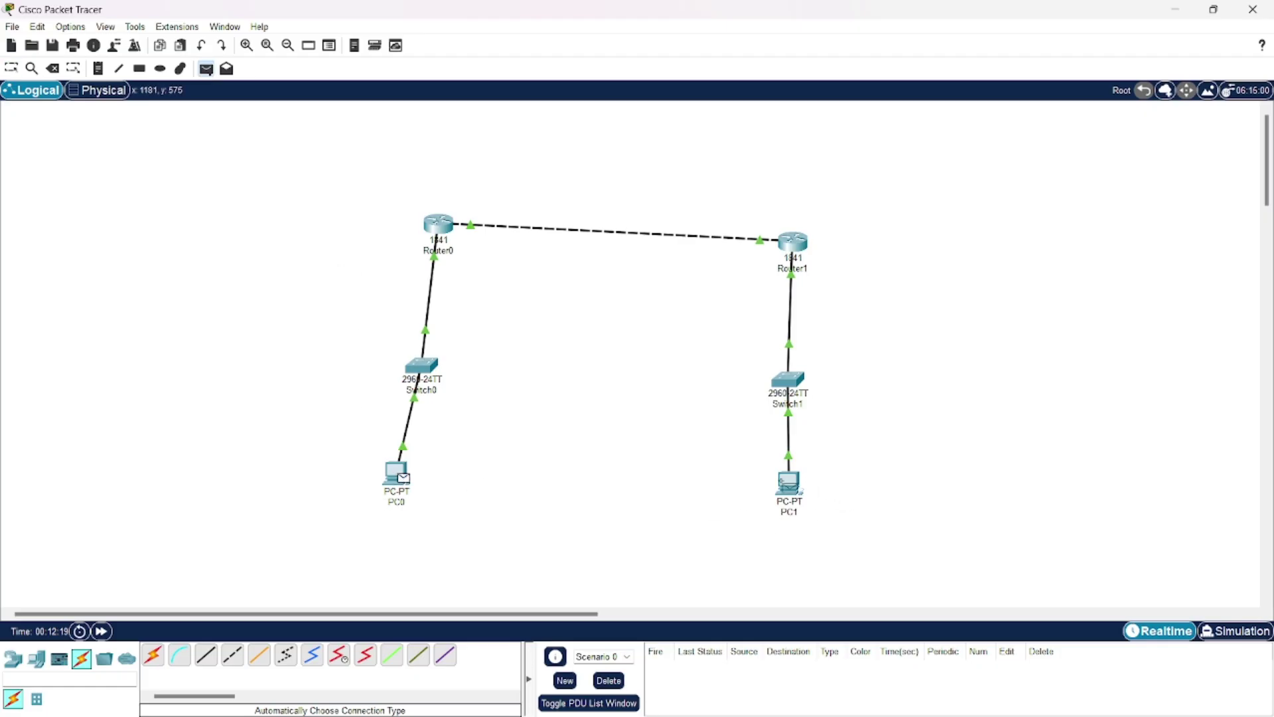
{"action": "left_click", "coordinate": [787, 486]}
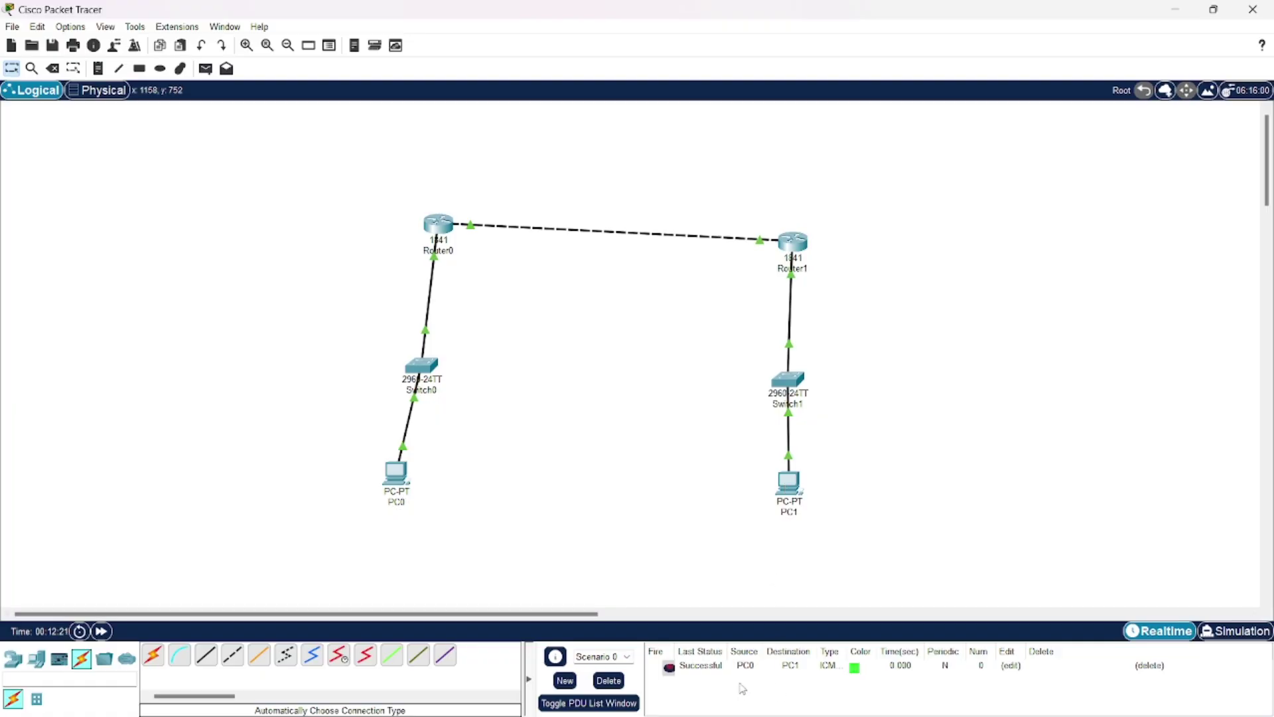